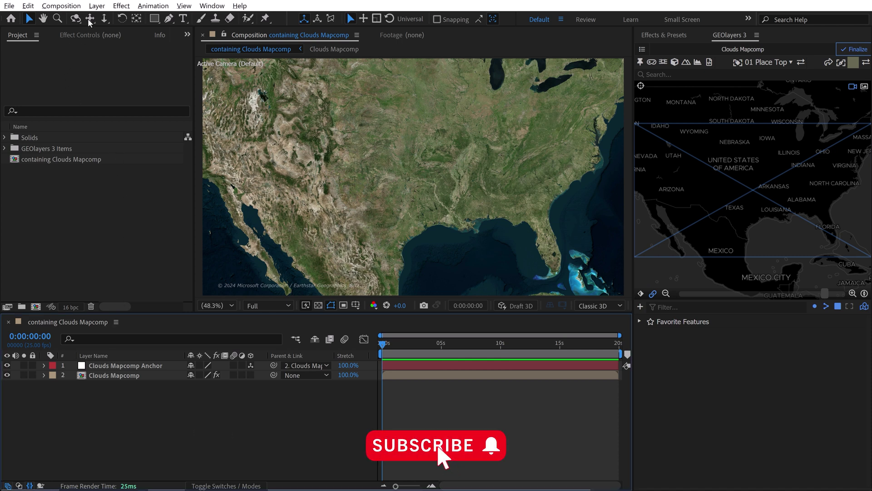
Step: Start a new solid layer and set its colour to near-white E7E7E7
{"action": "left_click", "coordinate": [96, 6]}
{"action": "mouse_move", "coordinate": [112, 20]}
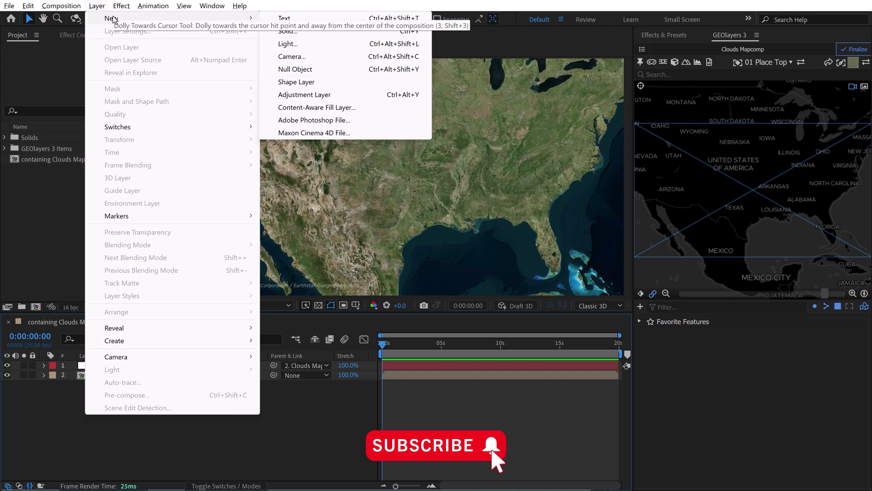
{"action": "left_click", "coordinate": [346, 27]}
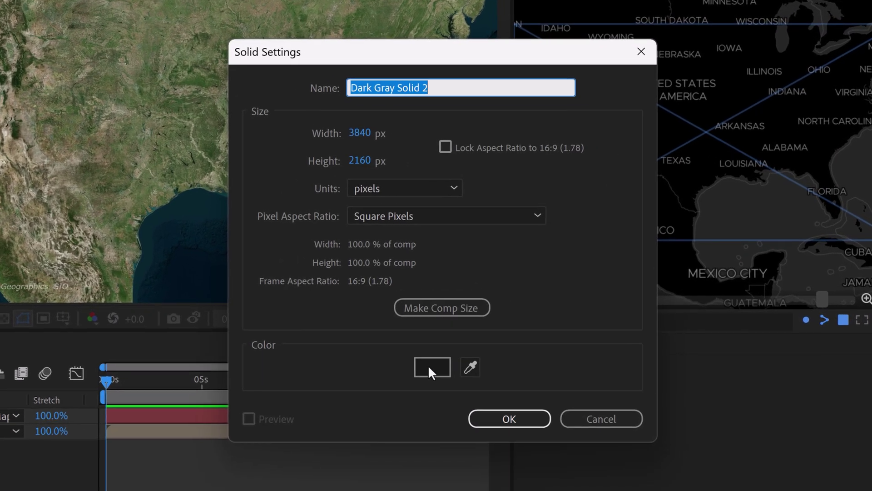
{"action": "left_click", "coordinate": [581, 341]}
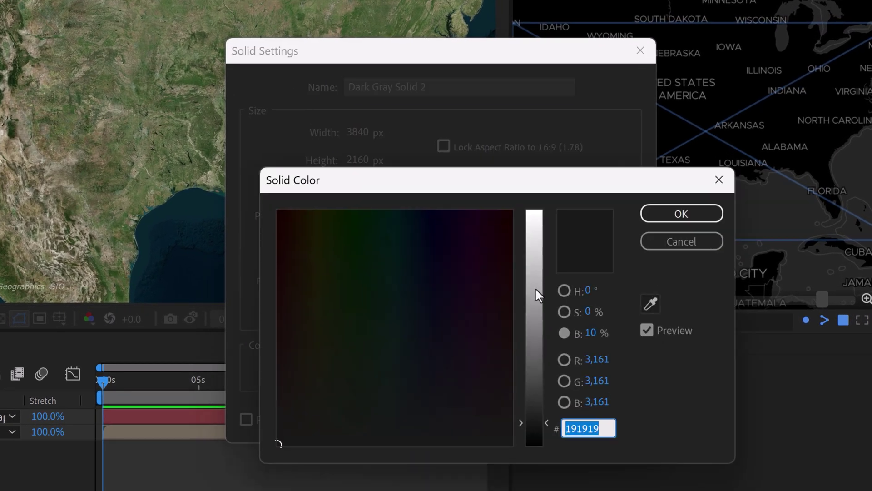
{"action": "left_click_drag", "start_coordinate": [539, 292], "coordinate": [538, 233]}
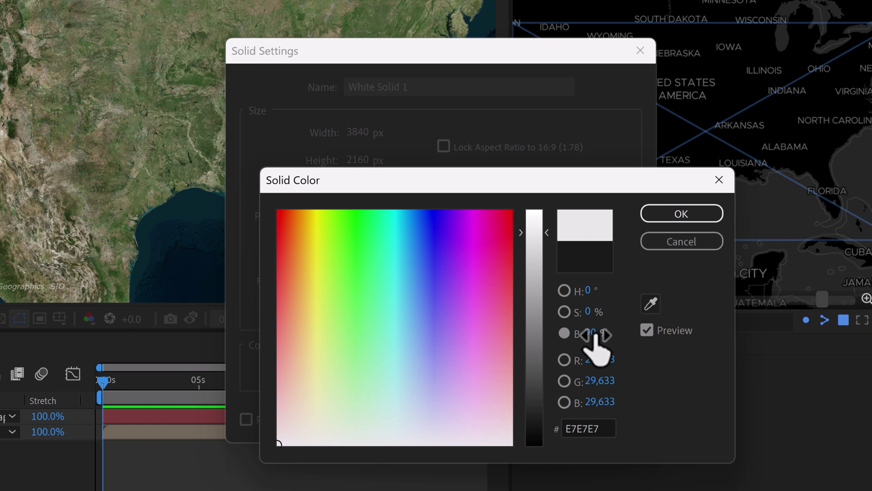
{"action": "left_click", "coordinate": [698, 214]}
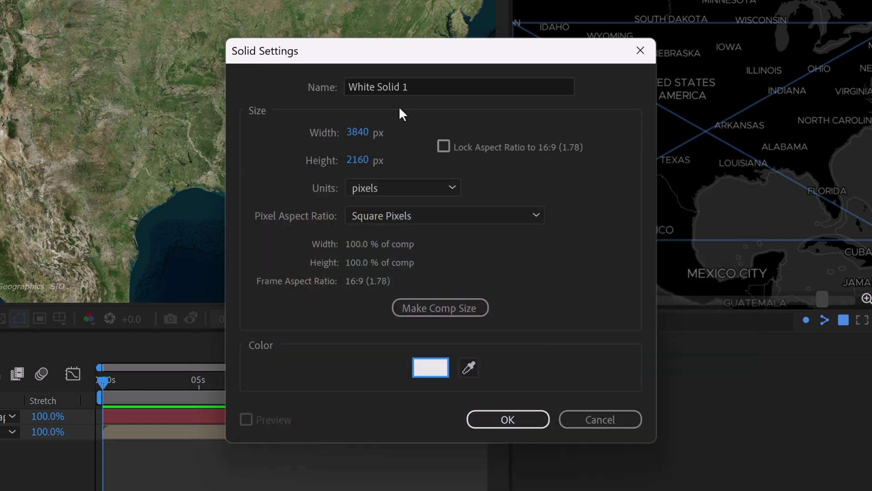
Step: Name the solid Clouds, size it 5000 × 5000 px, and create it
{"action": "triple_click", "coordinate": [393, 87]}
{"action": "type", "text": "Cloud"}
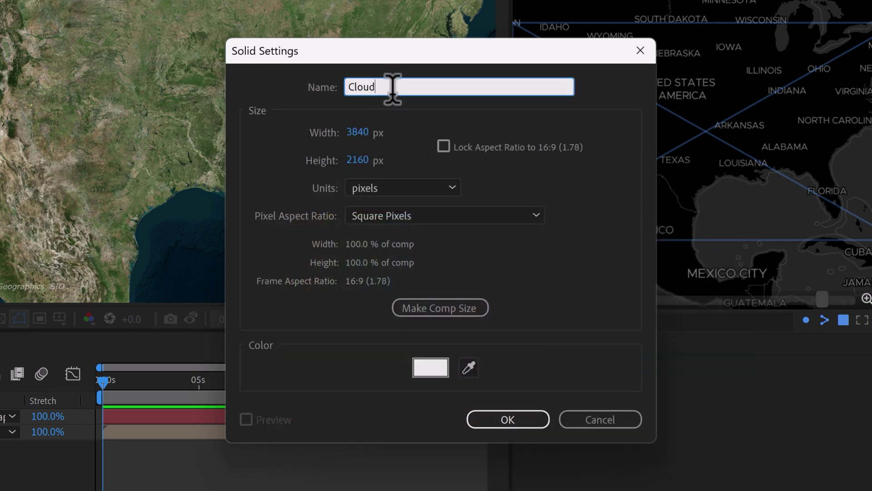
{"action": "left_click_drag", "start_coordinate": [442, 57], "coordinate": [521, 112]}
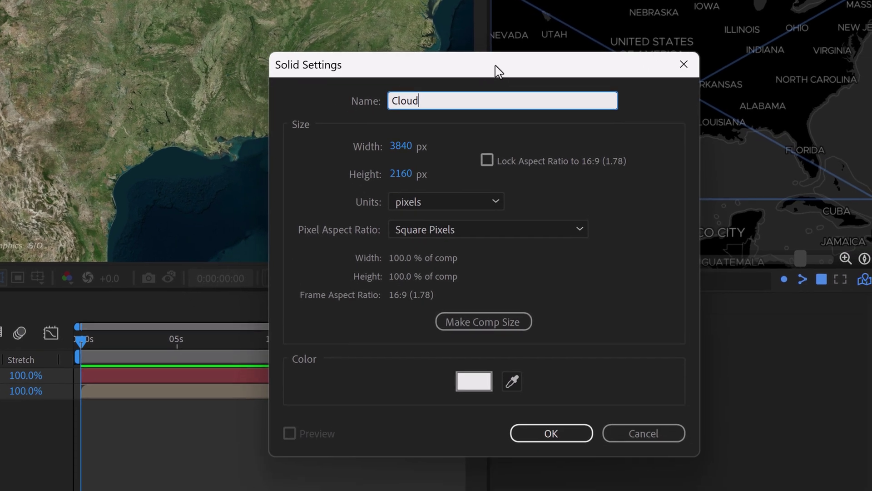
{"action": "left_click_drag", "start_coordinate": [499, 71], "coordinate": [539, 82]}
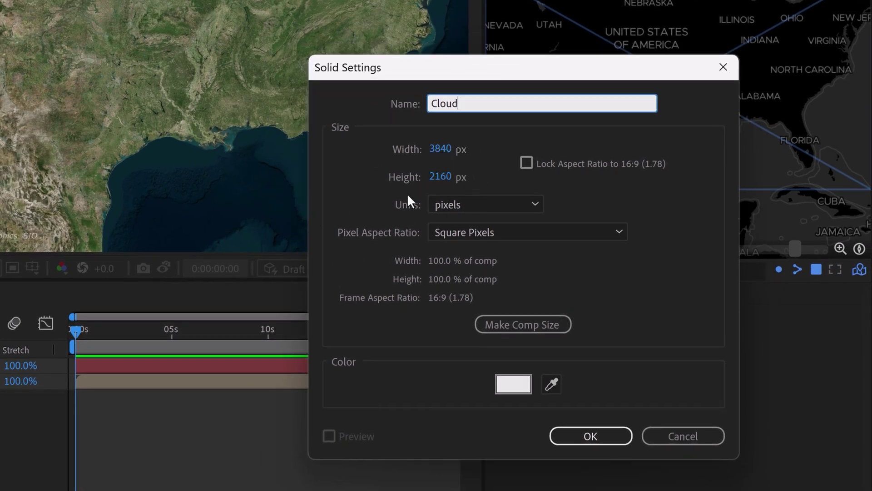
{"action": "left_click", "coordinate": [440, 149]}
{"action": "type", "text": "5000"}
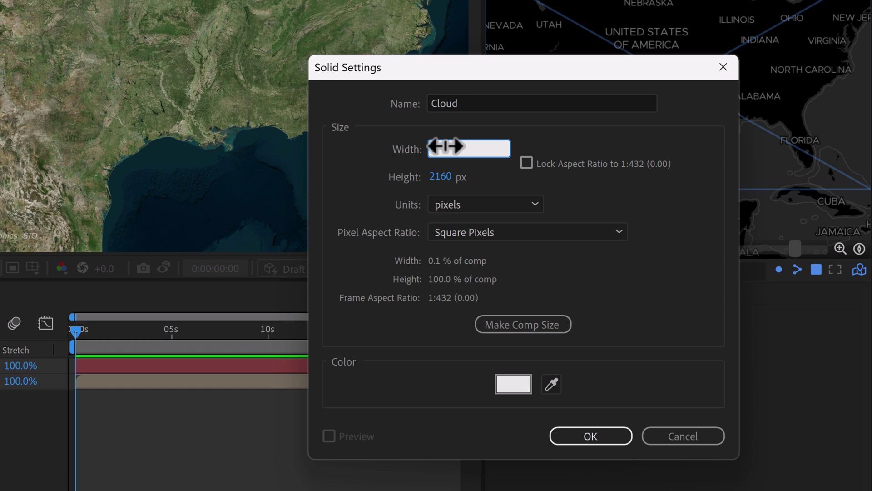
{"action": "key", "text": "Tab"}
{"action": "type", "text": "5000"}
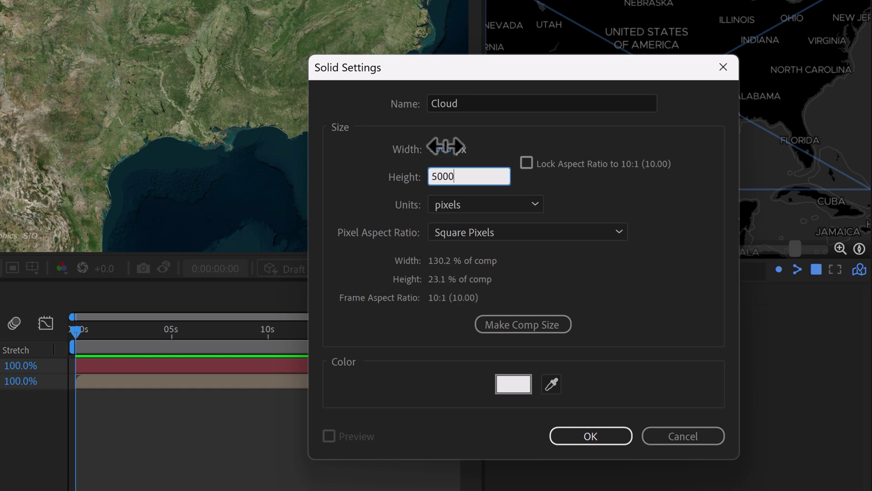
{"action": "left_click_drag", "start_coordinate": [486, 73], "coordinate": [470, 110]}
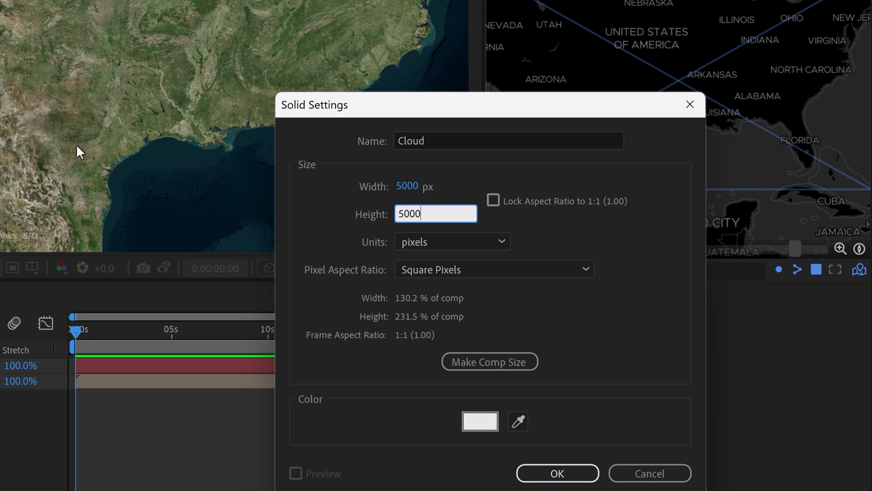
{"action": "left_click", "coordinate": [558, 473]}
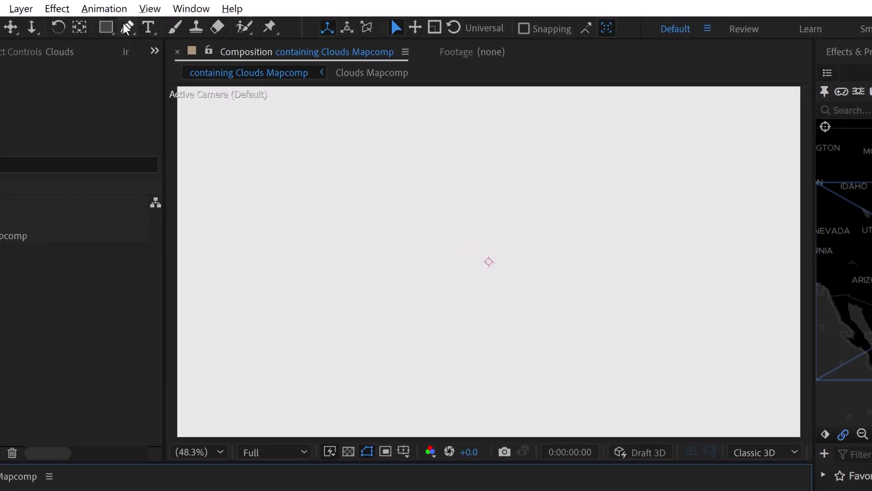
Step: Draw the first two cloud masks with the Pen tool, over Baja and the central plains
{"action": "left_click", "coordinate": [169, 18]}
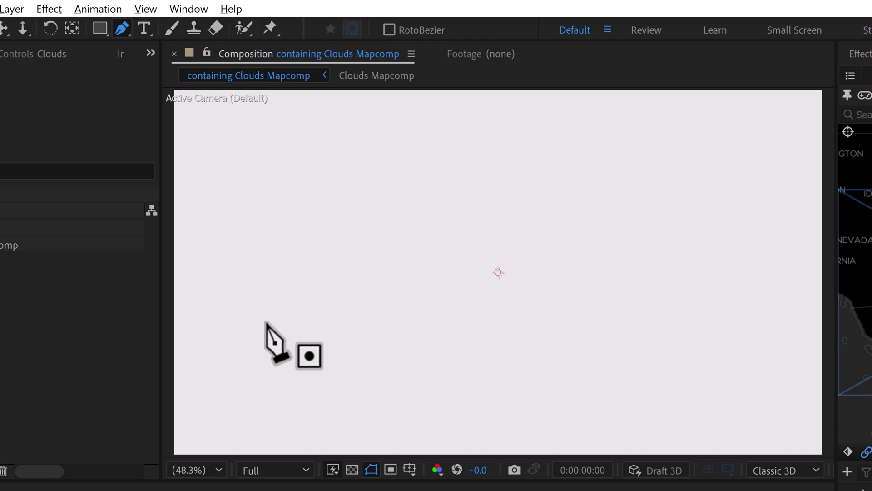
{"action": "left_click_drag", "start_coordinate": [266, 325], "coordinate": [248, 369]}
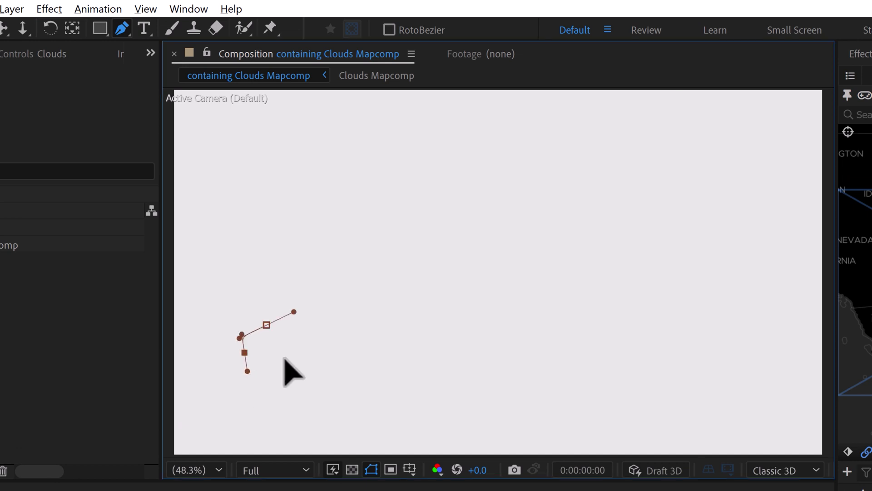
{"action": "left_click", "coordinate": [271, 364]}
{"action": "left_click_drag", "start_coordinate": [267, 325], "coordinate": [279, 340]}
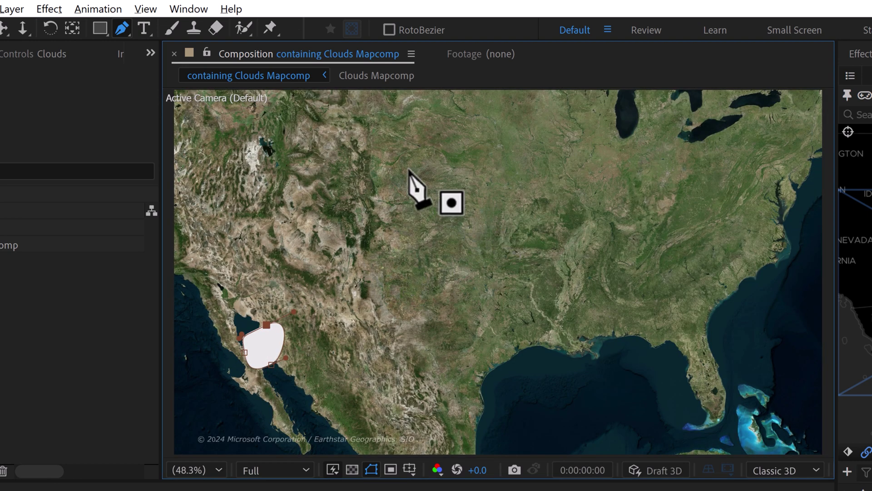
{"action": "mouse_move", "coordinate": [408, 169]}
{"action": "left_mouse_down"}
{"action": "mouse_move", "coordinate": [381, 175]}
{"action": "mouse_move", "coordinate": [380, 198]}
{"action": "mouse_move", "coordinate": [413, 178]}
{"action": "mouse_move", "coordinate": [486, 273]}
{"action": "mouse_move", "coordinate": [540, 311]}
{"action": "mouse_move", "coordinate": [498, 280]}
{"action": "left_mouse_up"}
Step: Draw the Texas and Great Lakes cloud masks, refining the Great Lakes cloud's lower-right edge
{"action": "left_click", "coordinate": [436, 338]}
{"action": "left_click_drag", "start_coordinate": [449, 372], "coordinate": [491, 399]}
{"action": "left_click_drag", "start_coordinate": [580, 347], "coordinate": [591, 325]}
{"action": "left_click", "coordinate": [532, 282]}
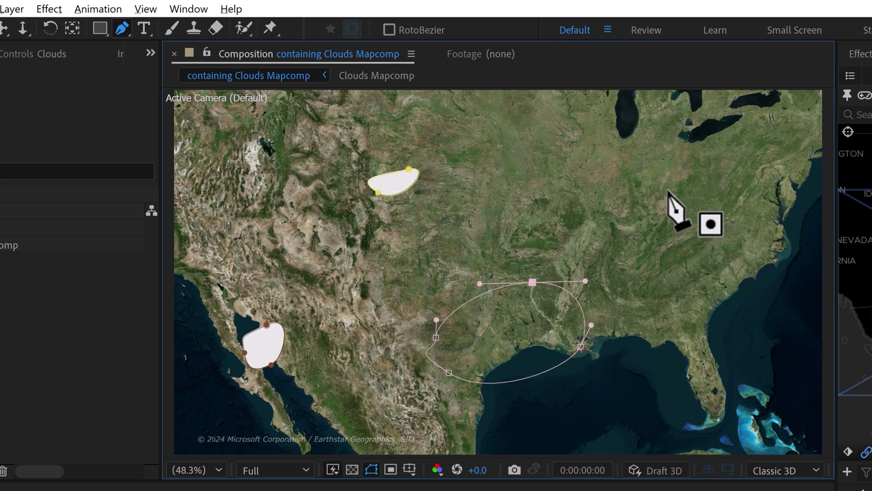
{"action": "left_click_drag", "start_coordinate": [672, 153], "coordinate": [608, 165]}
{"action": "left_click_drag", "start_coordinate": [606, 190], "coordinate": [629, 214]}
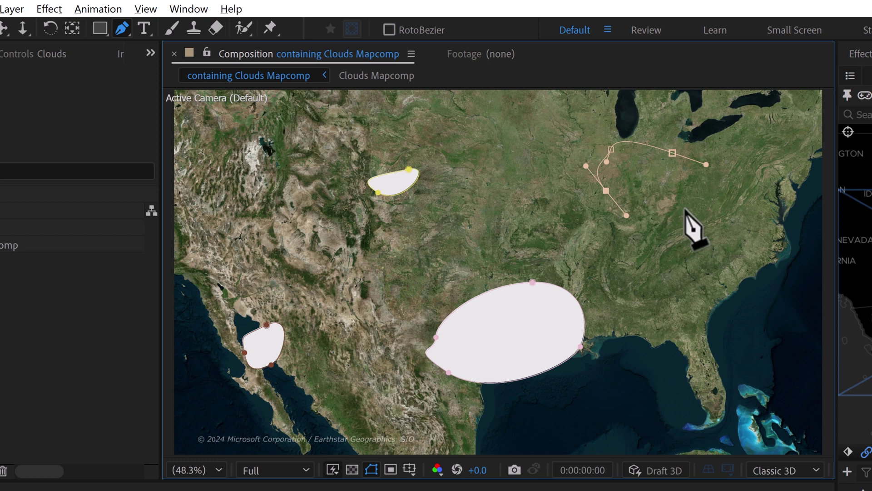
{"action": "left_click_drag", "start_coordinate": [689, 208], "coordinate": [683, 154]}
{"action": "left_click", "coordinate": [674, 157]}
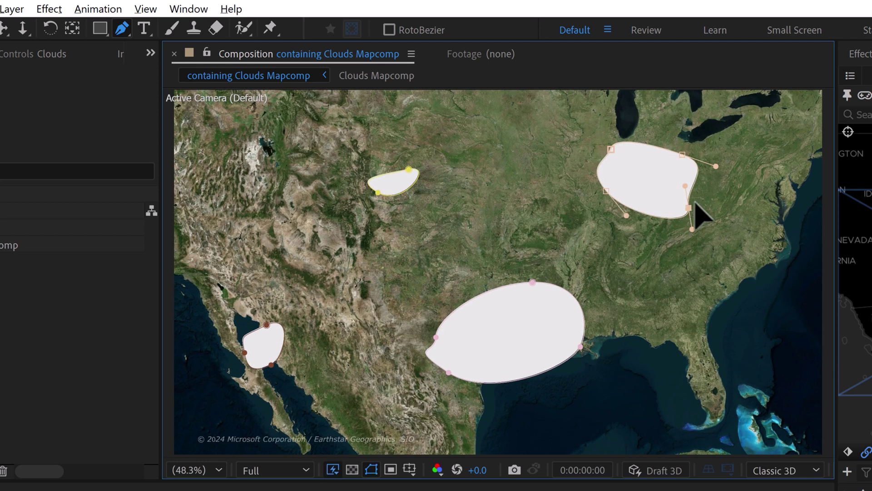
{"action": "left_click_drag", "start_coordinate": [689, 208], "coordinate": [683, 193]}
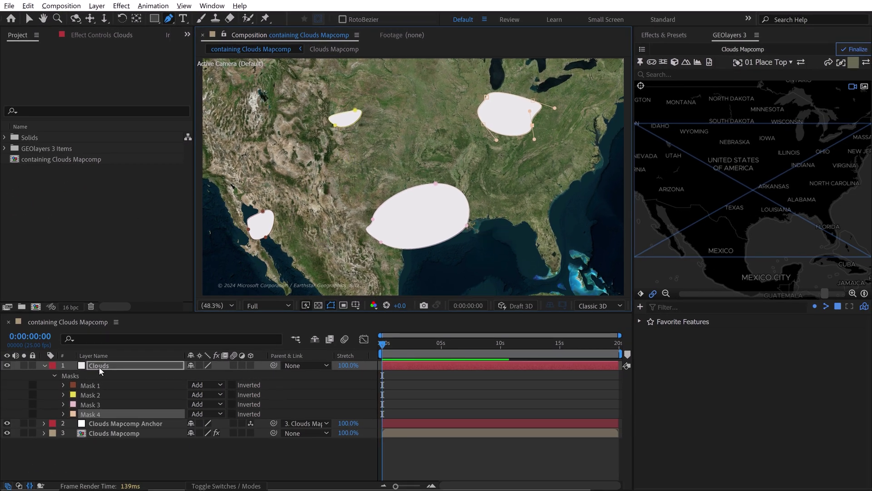
Step: Reveal the Clouds masks' feathers and link Masks 2–4 Feather to Mask 1 Feather
{"action": "left_click", "coordinate": [99, 365]}
{"action": "key", "text": "f"}
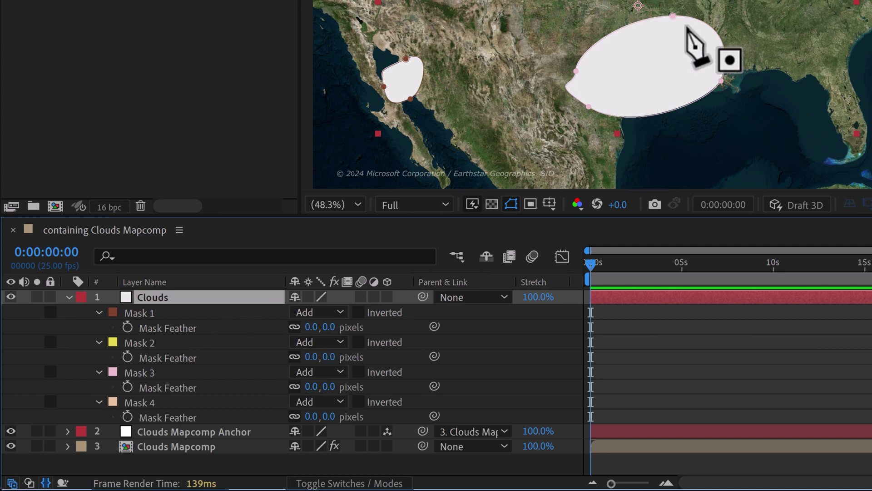
{"action": "left_click_drag", "start_coordinate": [434, 356], "coordinate": [193, 324]}
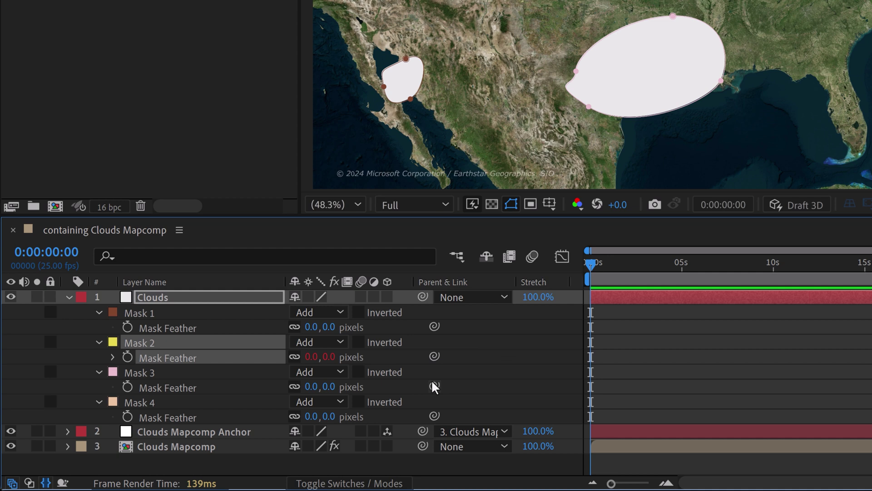
{"action": "left_click_drag", "start_coordinate": [434, 386], "coordinate": [171, 329]}
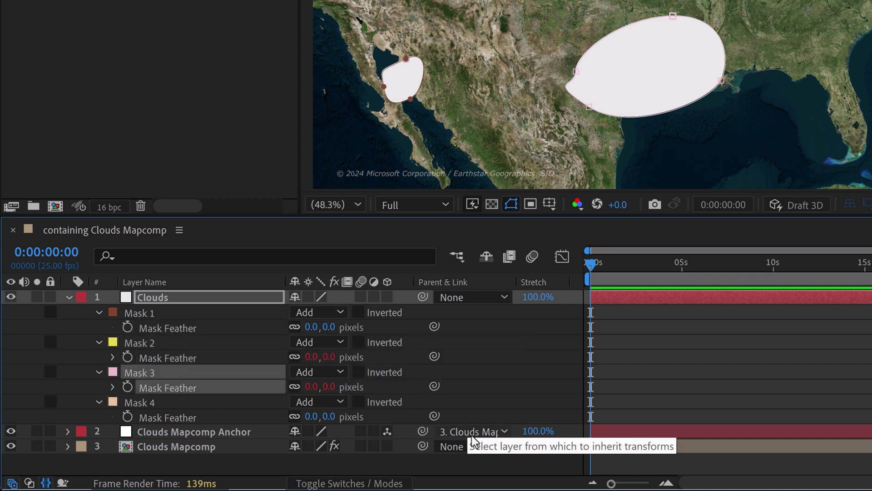
{"action": "left_click_drag", "start_coordinate": [435, 416], "coordinate": [180, 333]}
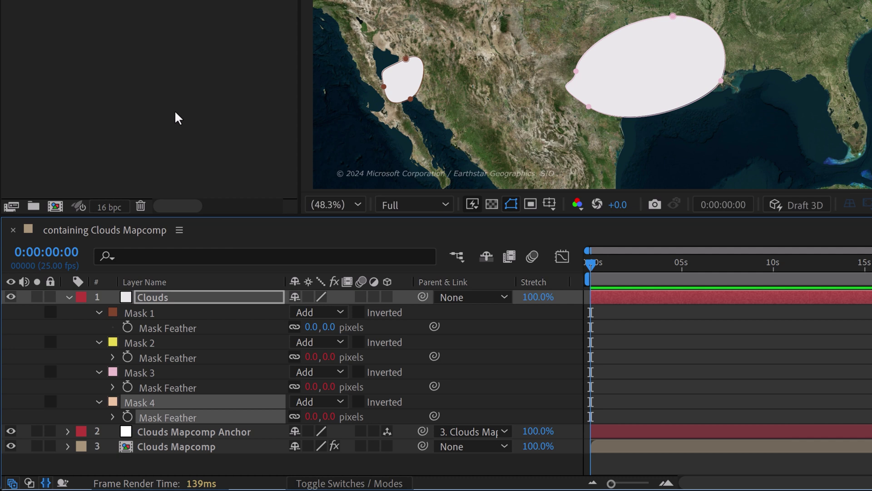
Step: Set Mask 1 Feather to 75 px so all four clouds soften
{"action": "left_click", "coordinate": [172, 328]}
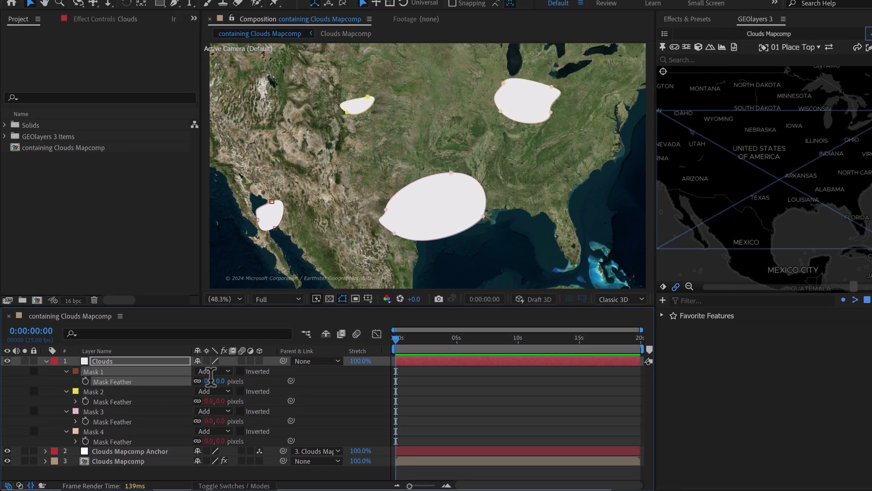
{"action": "left_click", "coordinate": [211, 379]}
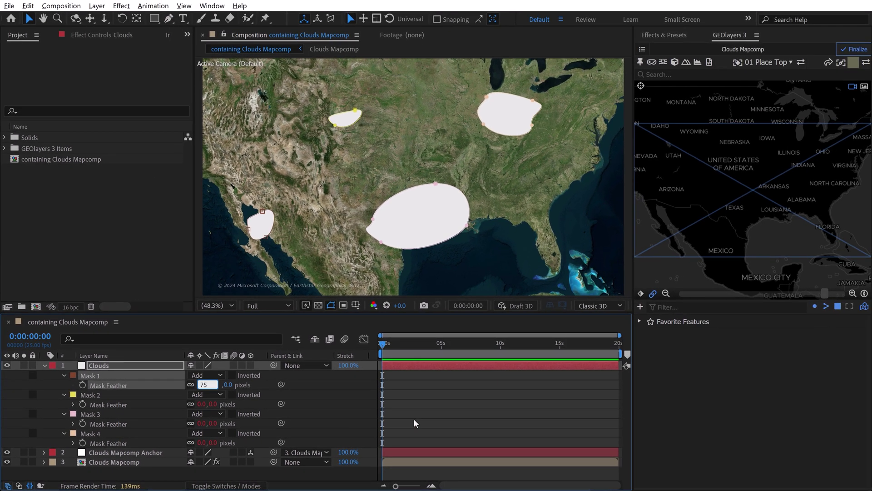
{"action": "key", "text": "Return"}
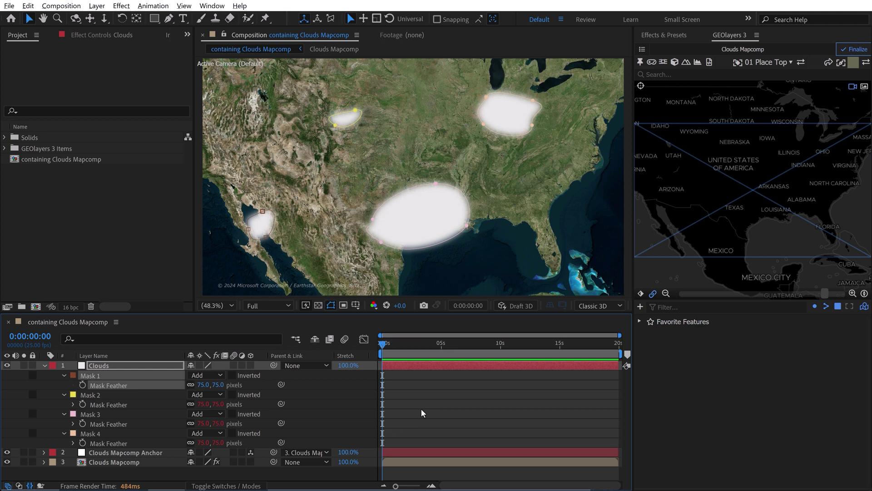
{"action": "left_click", "coordinate": [420, 408]}
{"action": "left_click", "coordinate": [105, 367]}
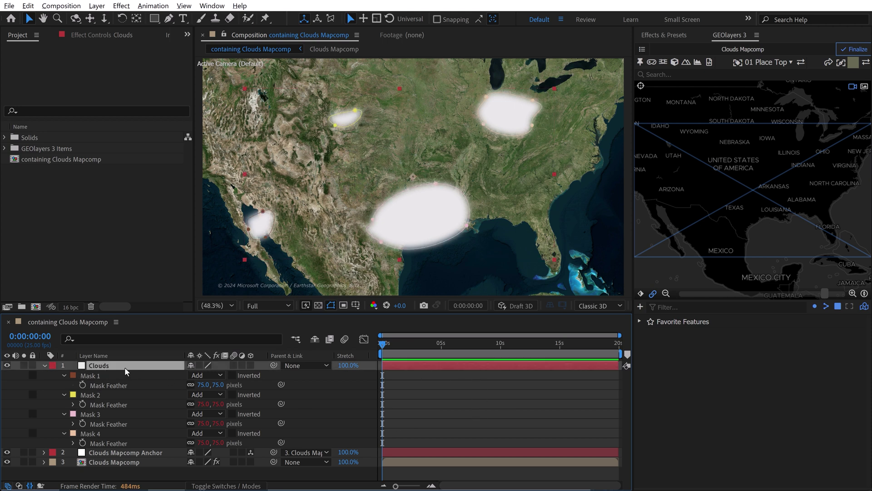
Step: Search the effects library for 'turbule' and drag Turbulent Displace onto the Clouds layer
{"action": "left_click", "coordinate": [672, 34]}
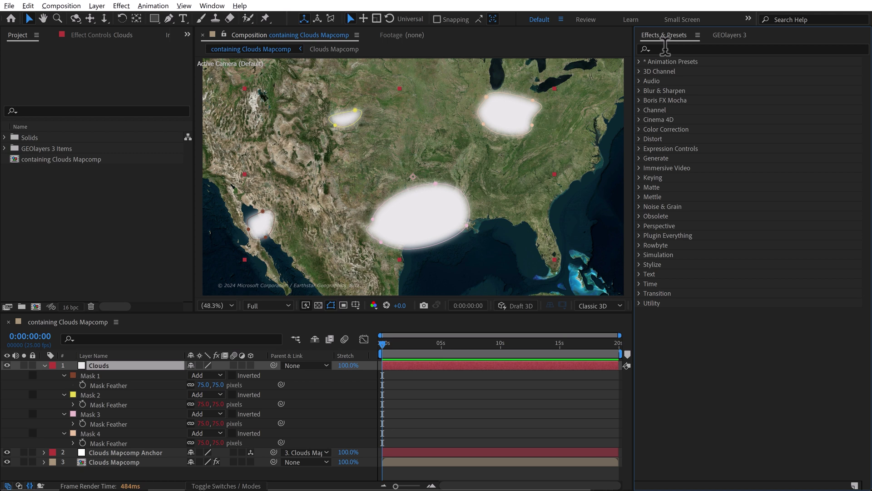
{"action": "left_click", "coordinate": [665, 48]}
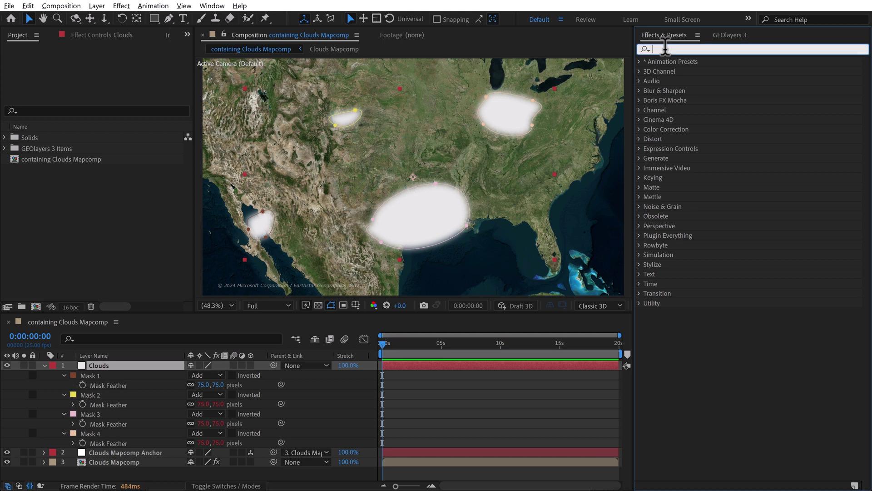
{"action": "left_click", "coordinate": [213, 6]}
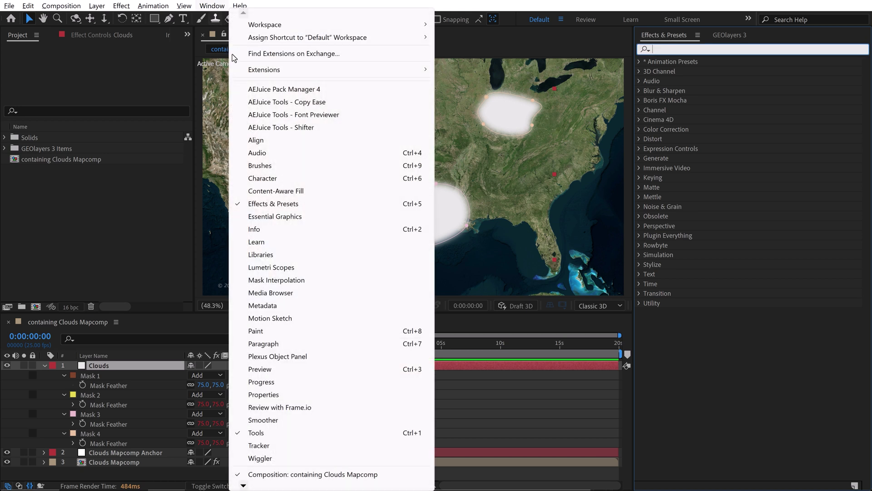
{"action": "left_click", "coordinate": [692, 49]}
{"action": "type", "text": "turbule"}
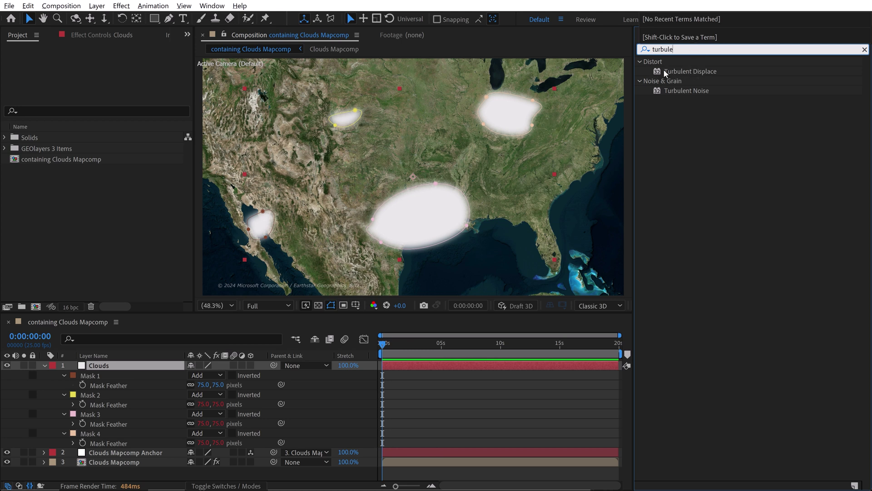
{"action": "left_click_drag", "start_coordinate": [685, 70], "coordinate": [105, 367]}
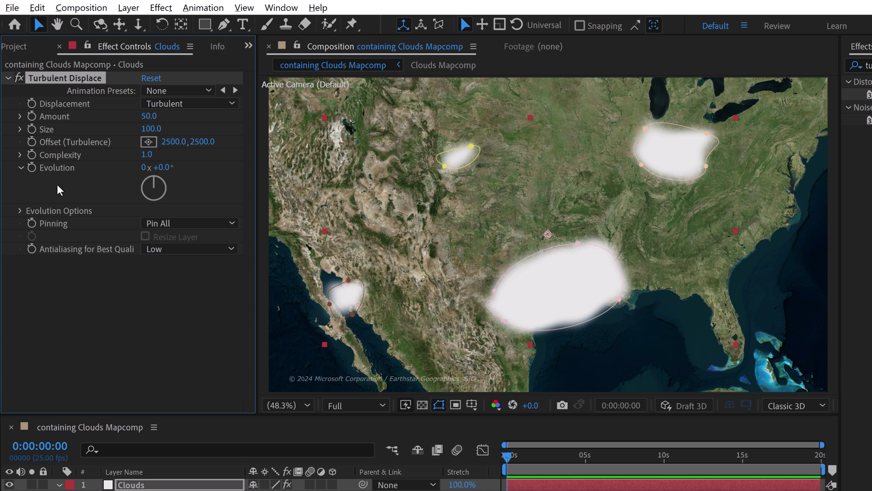
Step: Keep Displacement on Turbulent, set Complexity to 10, and raise Amount to 111 and Size to 74
{"action": "left_click", "coordinate": [182, 104]}
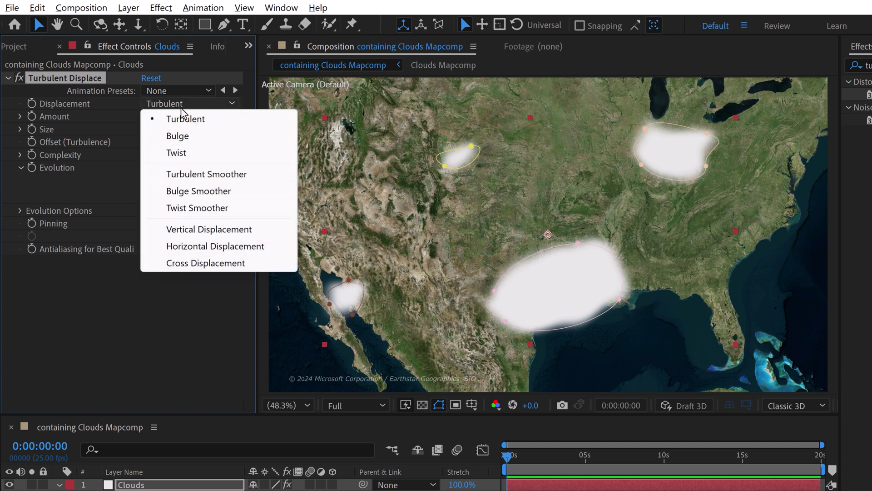
{"action": "left_click", "coordinate": [50, 188]}
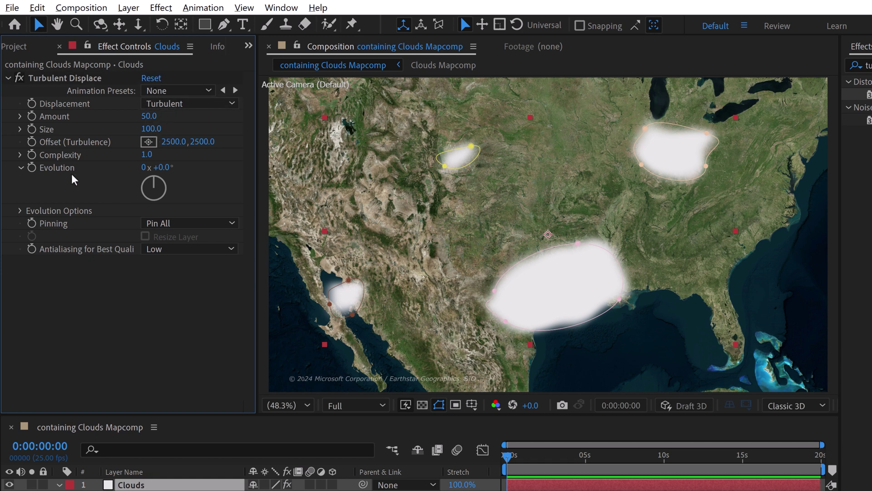
{"action": "left_click", "coordinate": [147, 155]}
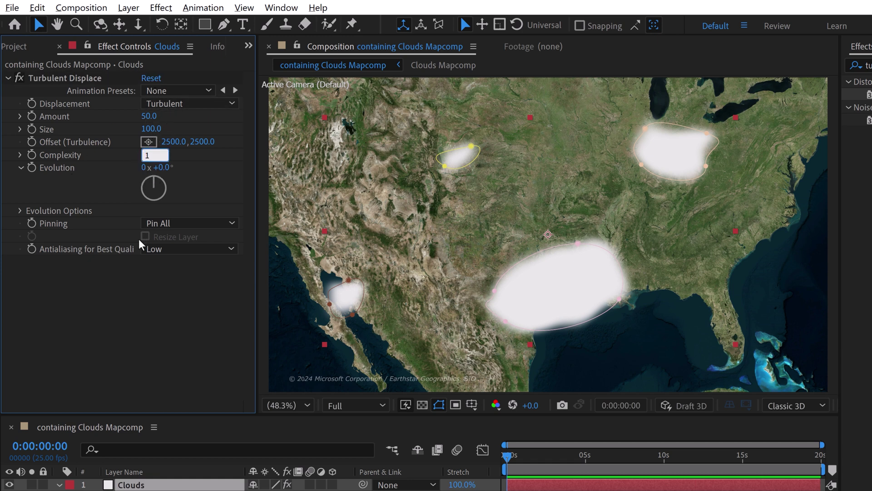
{"action": "key", "text": "Return"}
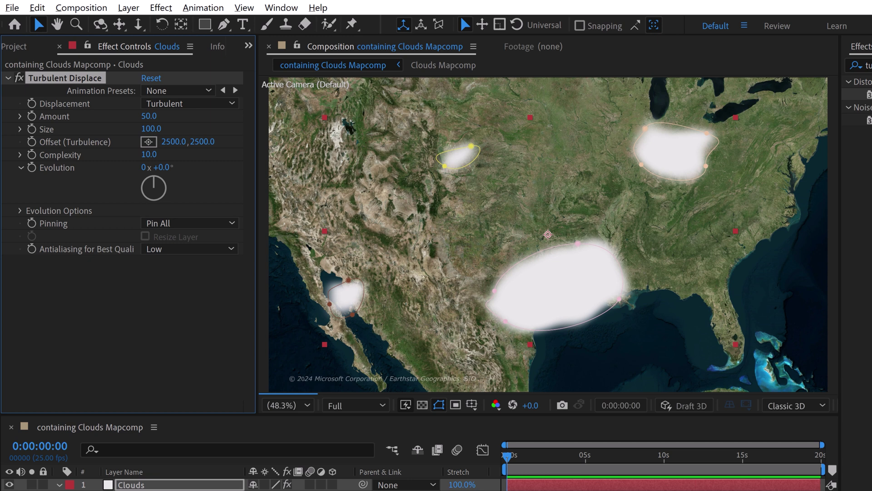
{"action": "key", "text": "F2"}
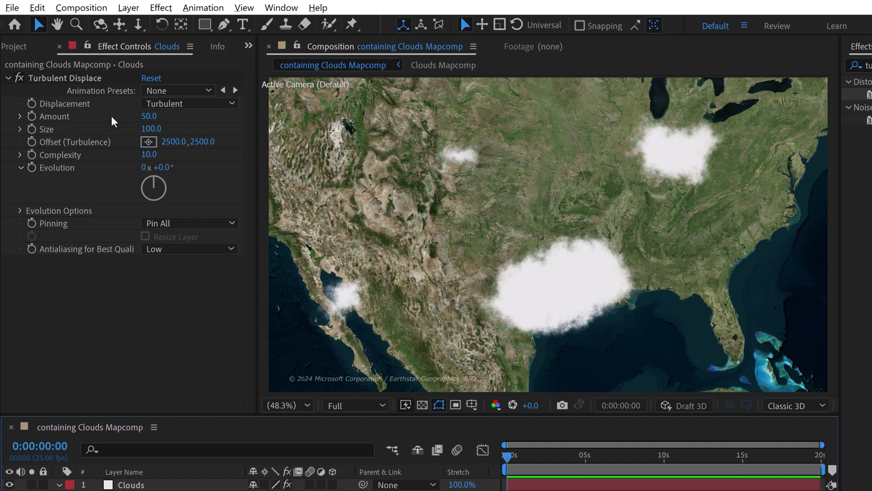
{"action": "left_click_drag", "start_coordinate": [149, 116], "coordinate": [127, 126]}
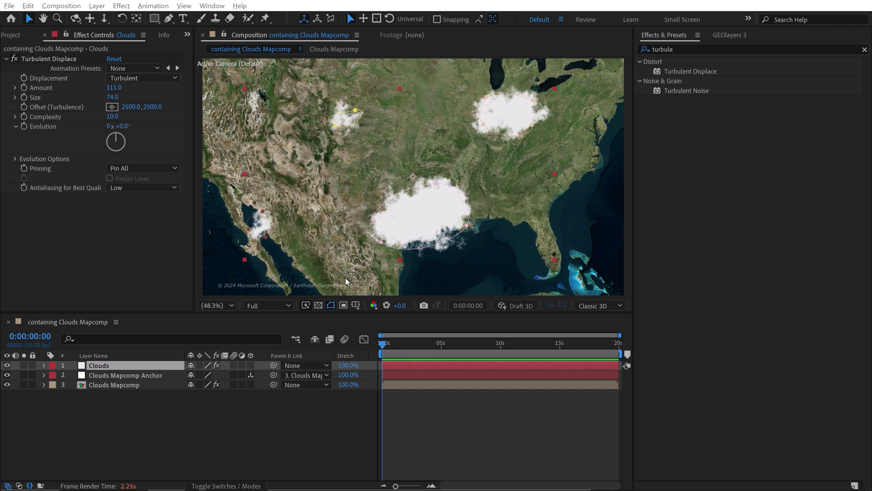
Step: Copy the Clouds layer with Property Links and paste it as Clouds 2
{"action": "left_click", "coordinate": [100, 369]}
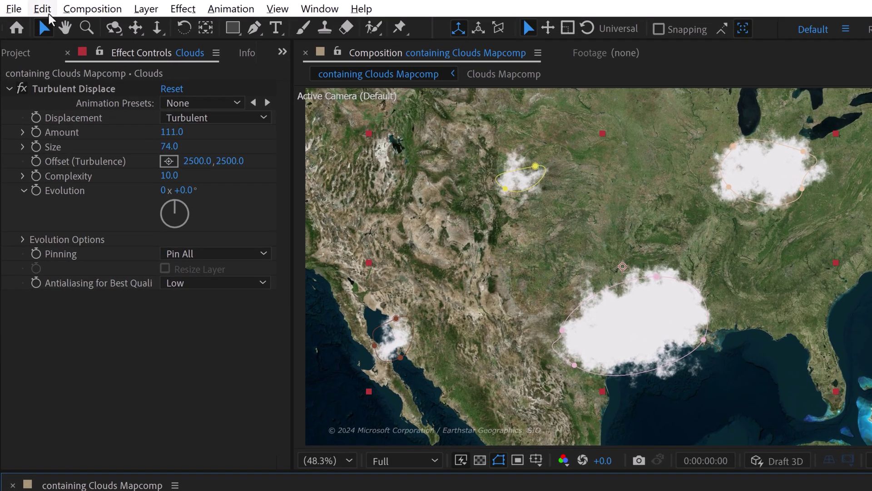
{"action": "left_click", "coordinate": [28, 5]}
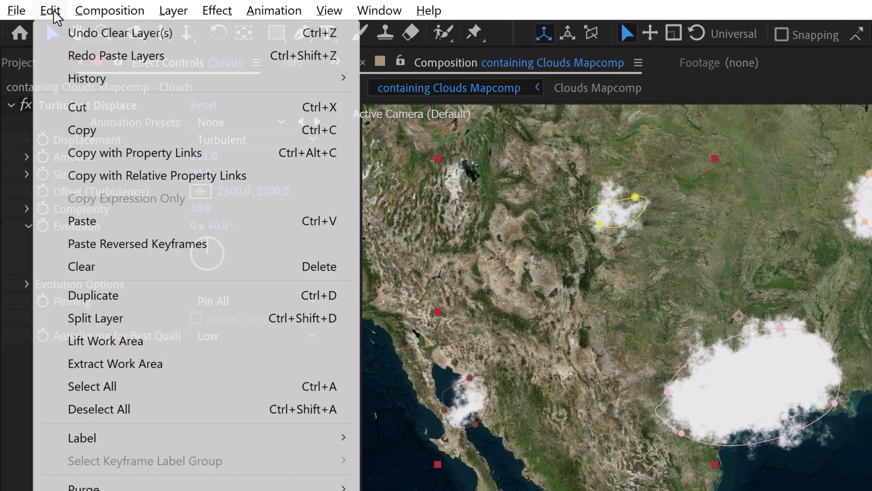
{"action": "left_click", "coordinate": [128, 154]}
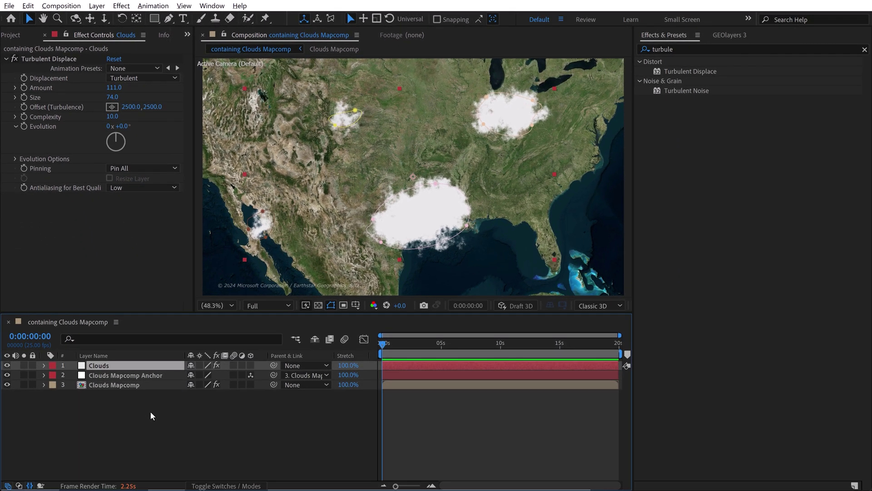
{"action": "key", "text": "ctrl+v"}
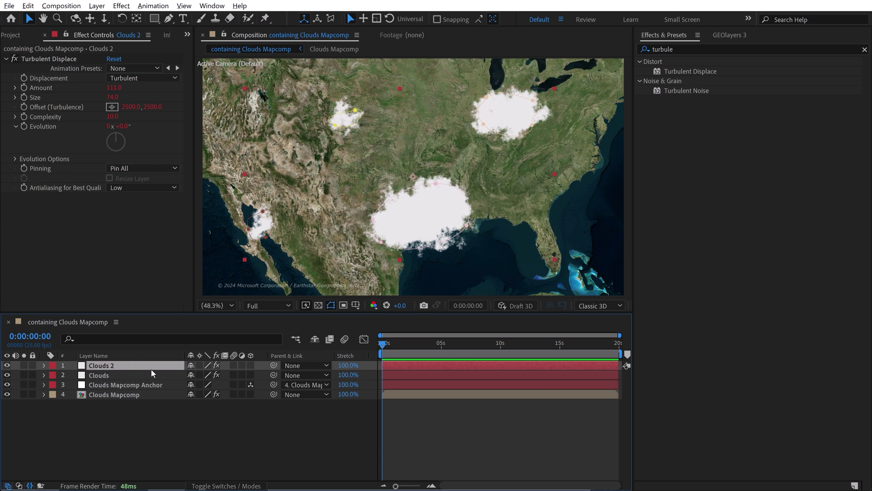
Step: Rename the pasted layer to 'Shadow' and hide the original Clouds layer
{"action": "key", "text": "Return"}
{"action": "type", "text": "Shado"}
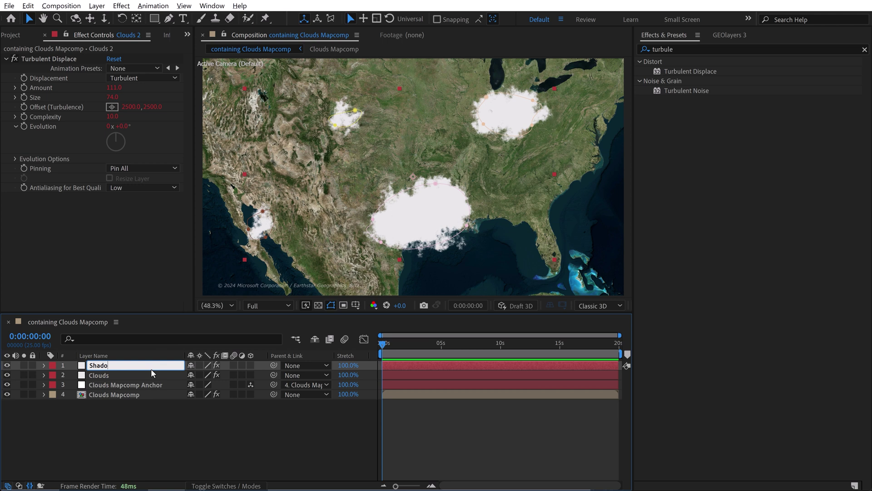
{"action": "type", "text": "w"}
{"action": "key", "text": "Return"}
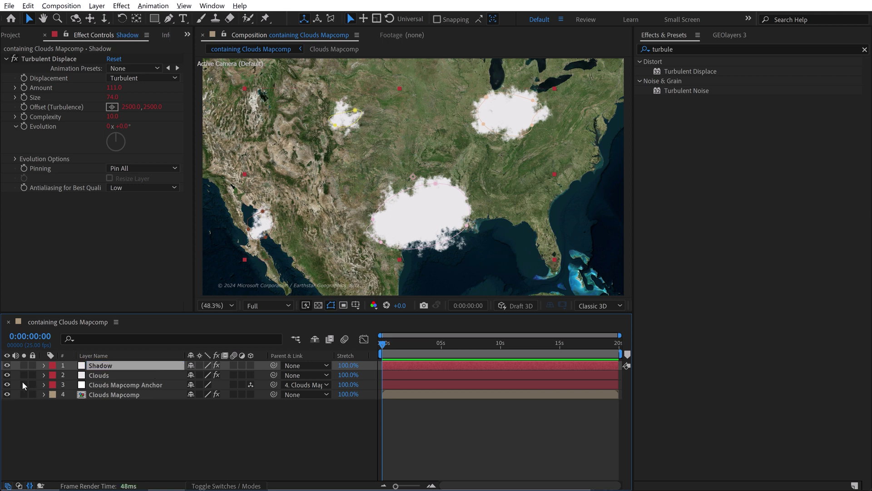
{"action": "left_click", "coordinate": [7, 375]}
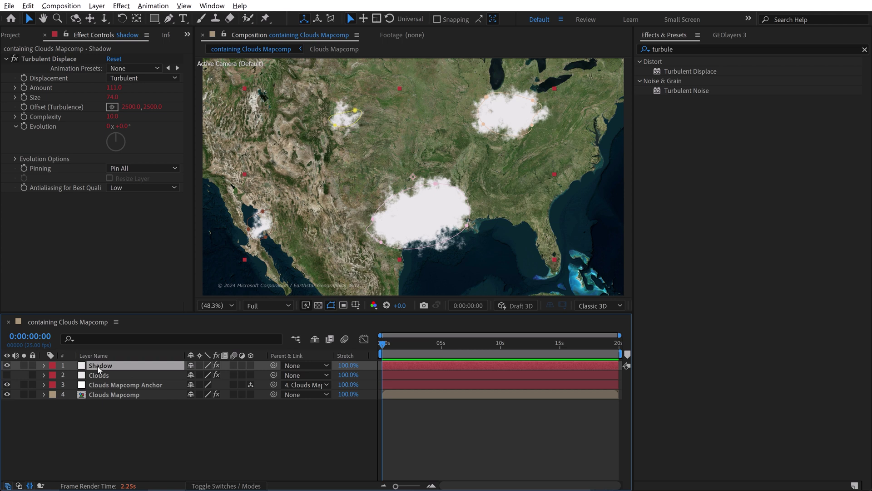
Step: Search for 'drop s' and apply Drop Shadow to the Shadow layer
{"action": "left_click", "coordinate": [676, 49]}
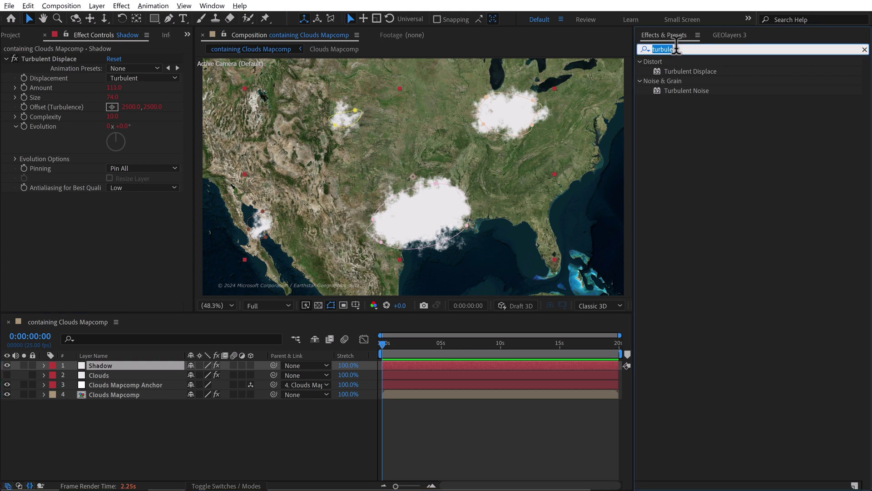
{"action": "type", "text": "drop sh"}
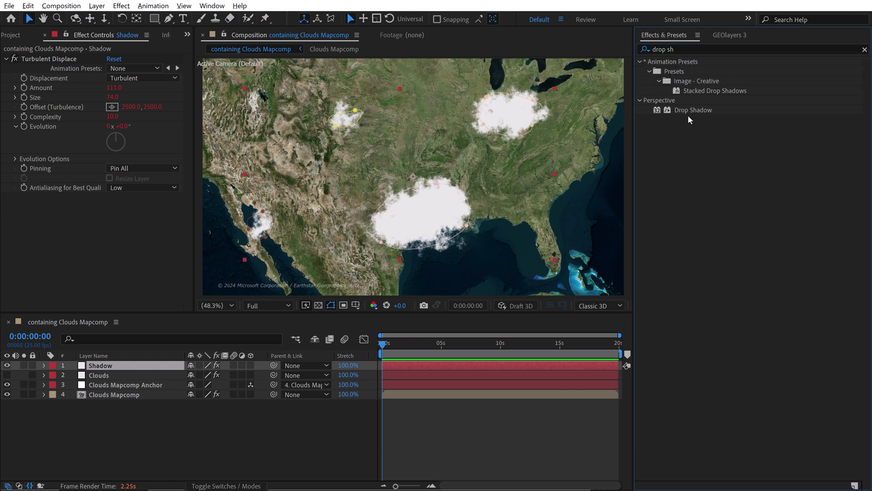
{"action": "left_click_drag", "start_coordinate": [687, 113], "coordinate": [102, 367]}
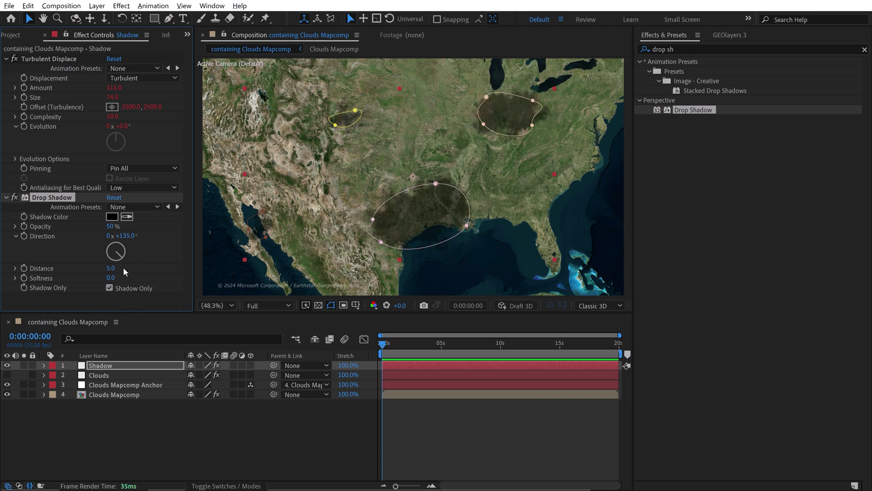
Step: Set the drop shadow Distance to 113 and Softness to 15
{"action": "left_click", "coordinate": [110, 268]}
{"action": "left_click", "coordinate": [109, 274]}
{"action": "left_click_drag", "start_coordinate": [110, 268], "coordinate": [171, 269]}
{"action": "left_click", "coordinate": [111, 278]}
{"action": "type", "text": "1"}
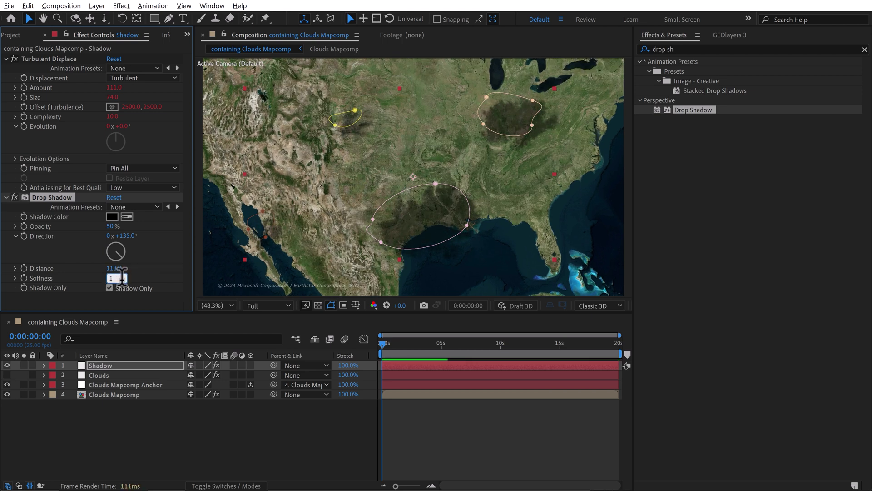
{"action": "type", "text": "5"}
{"action": "key", "text": "Return"}
Step: Show the Clouds layer again and move it above the Shadow layer
{"action": "left_click", "coordinate": [7, 375]}
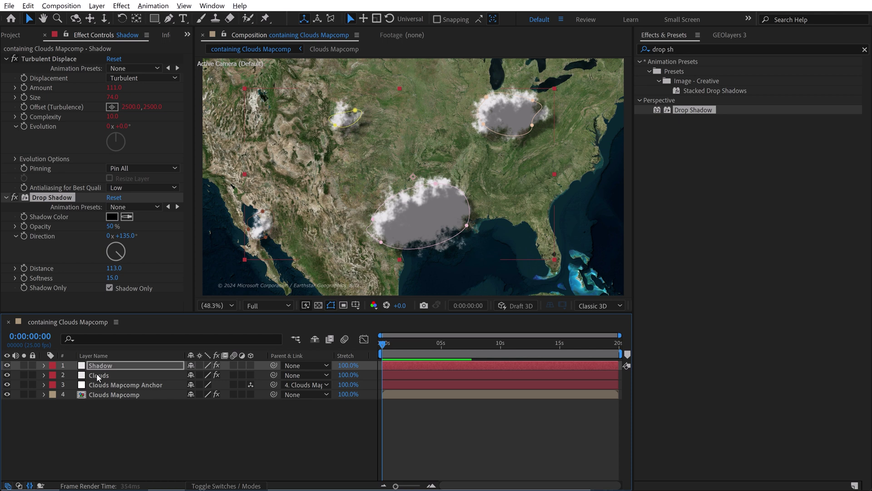
{"action": "left_click_drag", "start_coordinate": [99, 373], "coordinate": [101, 361]}
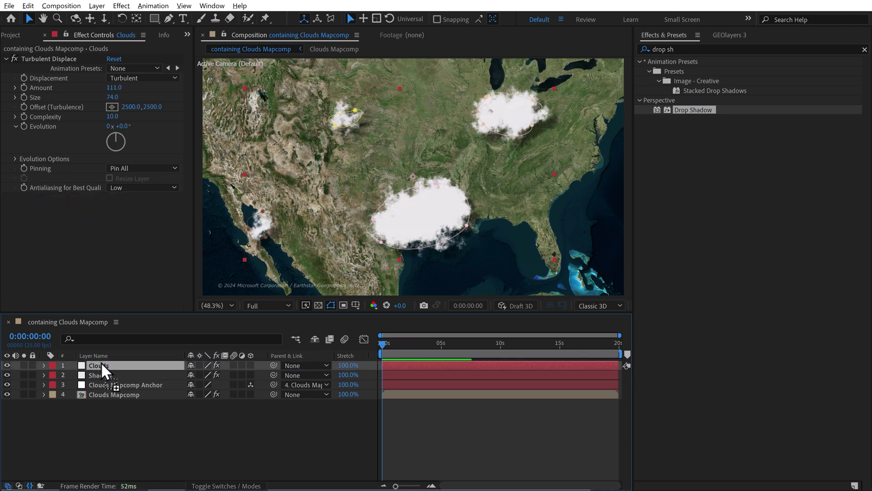
{"action": "left_click", "coordinate": [225, 473]}
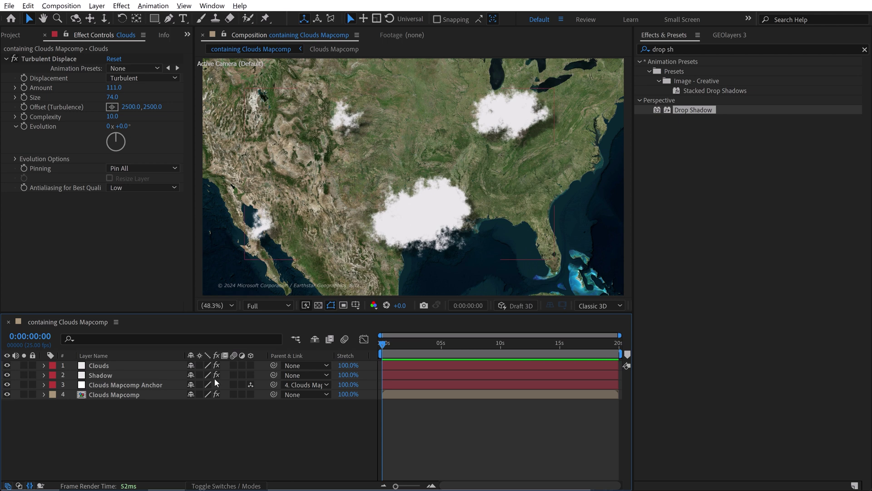
Step: Reshape the large Texas cloud's mask by dragging its right edge points outward
{"action": "left_click", "coordinate": [97, 366]}
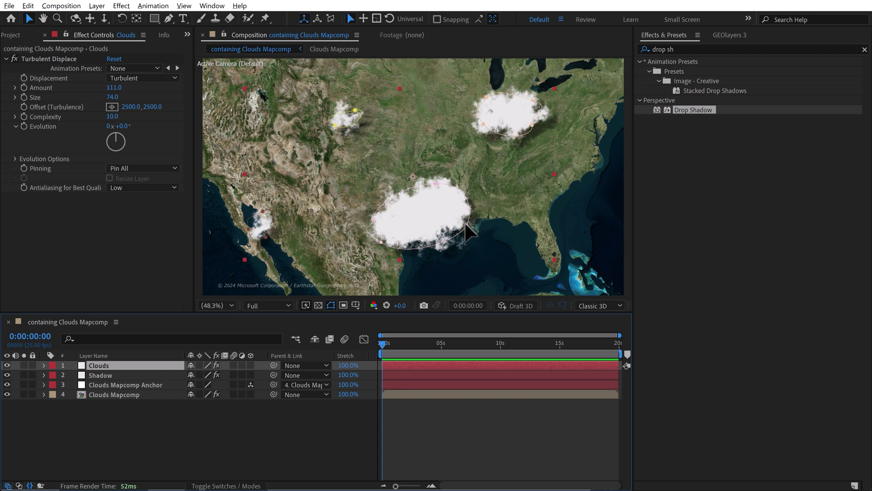
{"action": "left_click_drag", "start_coordinate": [466, 223], "coordinate": [443, 221]}
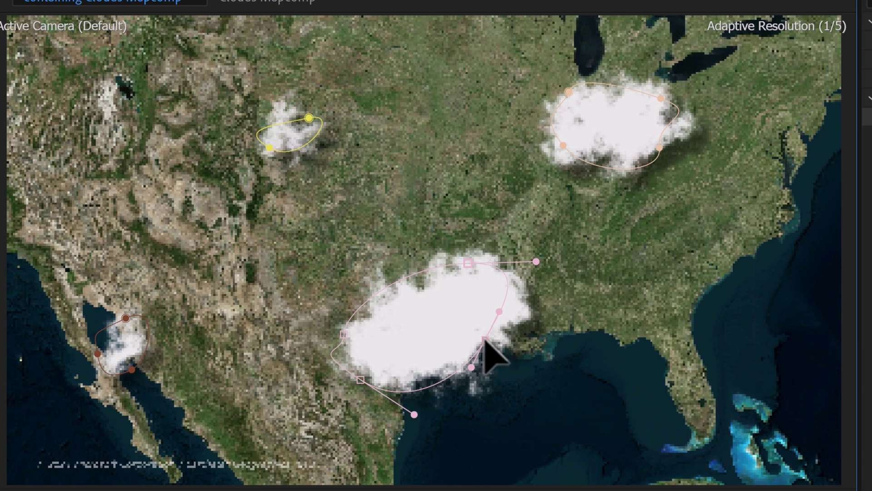
{"action": "mouse_move", "coordinate": [484, 337]}
{"action": "left_mouse_down"}
{"action": "mouse_move", "coordinate": [534, 343]}
{"action": "mouse_move", "coordinate": [480, 348]}
{"action": "left_mouse_up"}
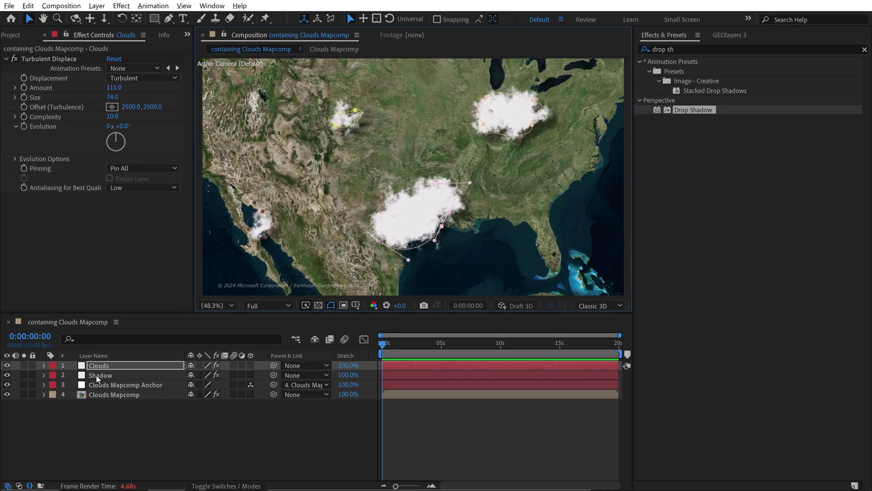
Step: Expand the Shadow layer's properties to inspect its Turbulent Displace settings
{"action": "left_click", "coordinate": [97, 376]}
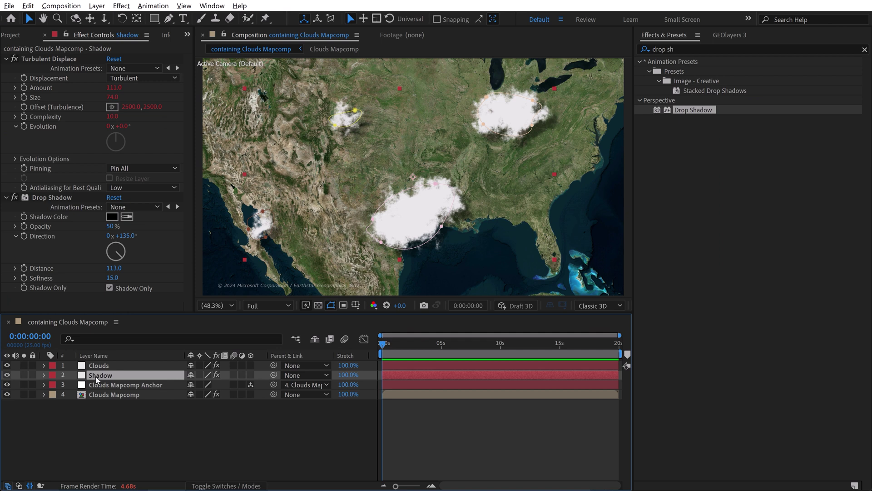
{"action": "left_click", "coordinate": [44, 374]}
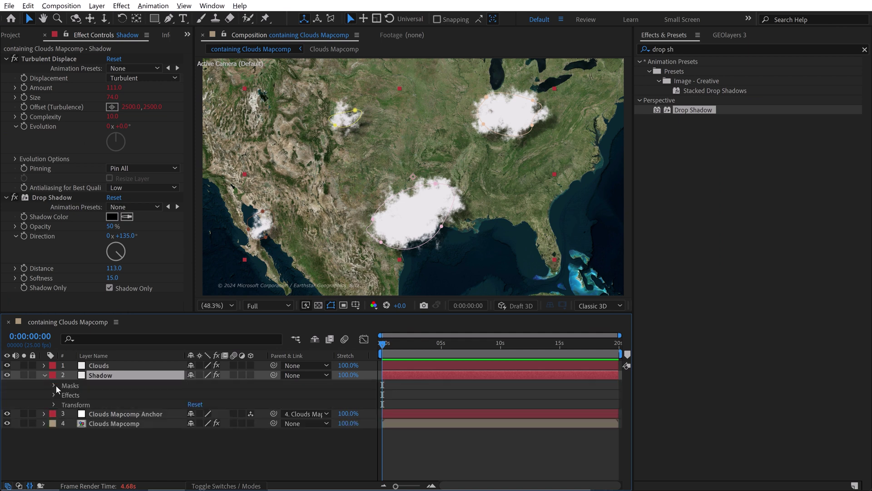
{"action": "left_click", "coordinate": [54, 395]}
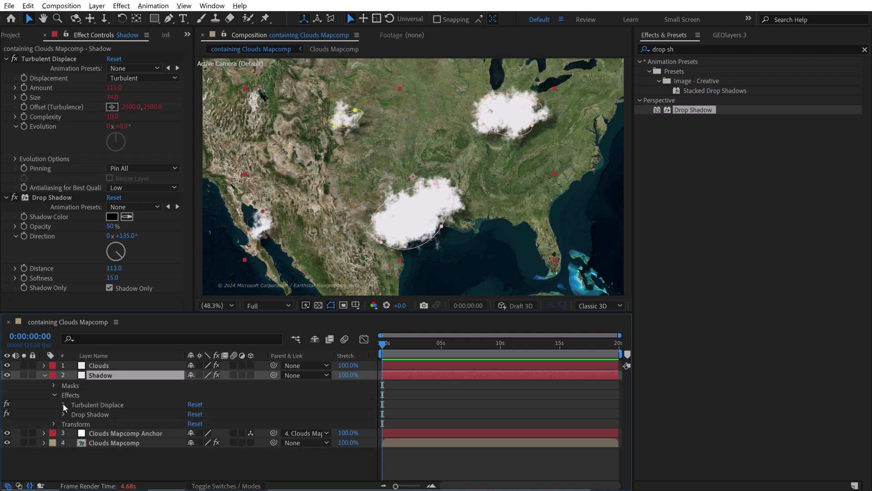
{"action": "left_click", "coordinate": [64, 401]}
{"action": "scroll", "coordinate": [154, 427], "scroll_direction": "down", "scroll_amount": 2}
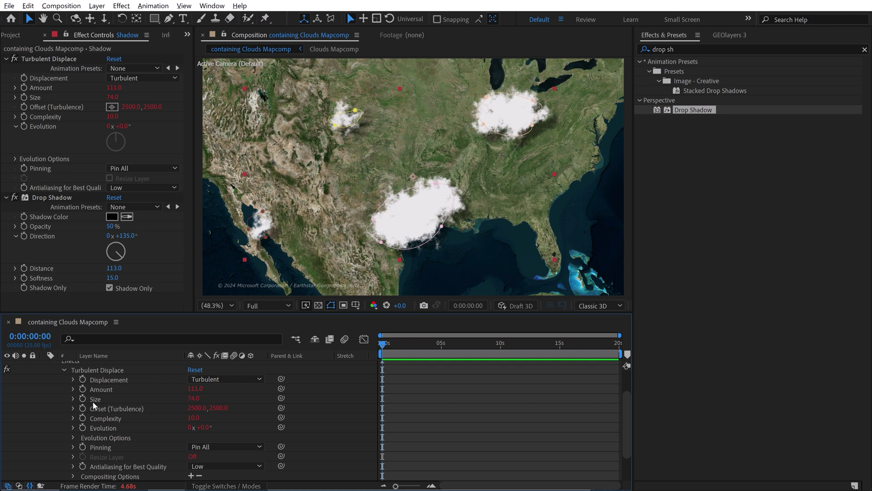
{"action": "scroll", "coordinate": [117, 411], "scroll_direction": "up", "scroll_amount": 2}
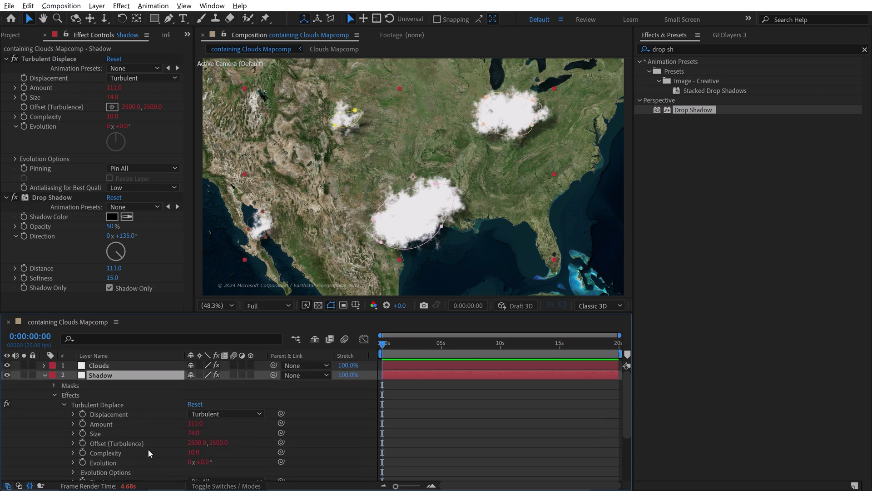
{"action": "left_click", "coordinate": [44, 375]}
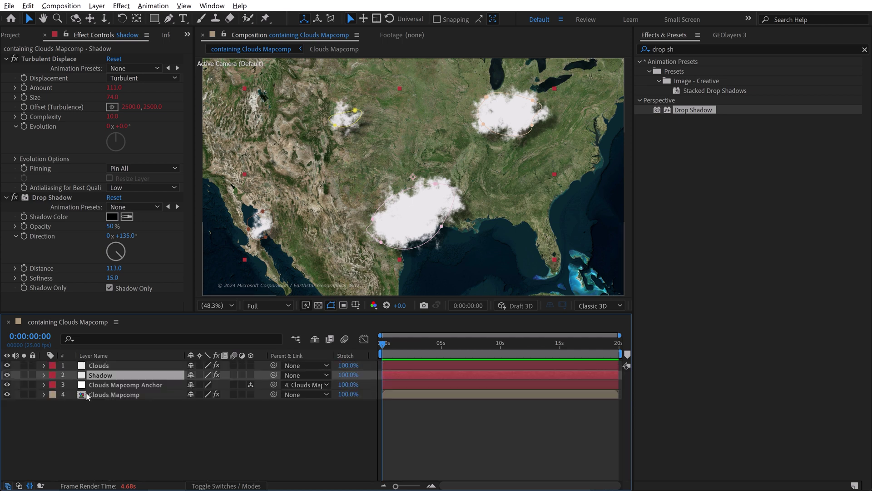
{"action": "left_click", "coordinate": [217, 429]}
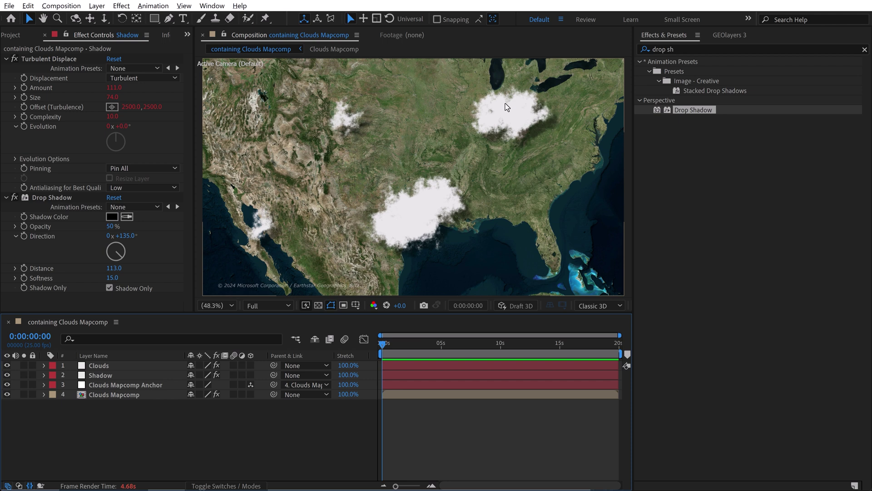
Step: Make Clouds and Shadow 3D layers and parent both to Clouds Mapcomp Anchor
{"action": "left_click", "coordinate": [108, 367]}
{"action": "left_click", "coordinate": [105, 375], "text": "shift"}
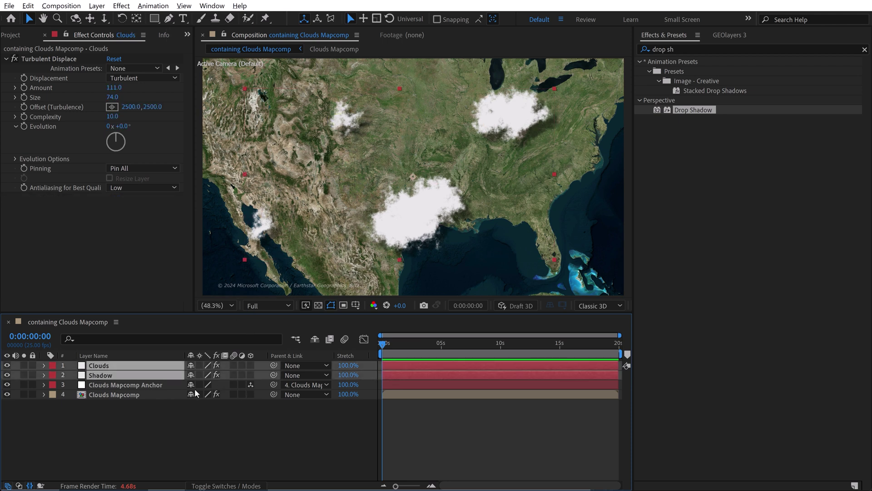
{"action": "left_click", "coordinate": [250, 365]}
{"action": "left_click_drag", "start_coordinate": [274, 365], "coordinate": [104, 384]}
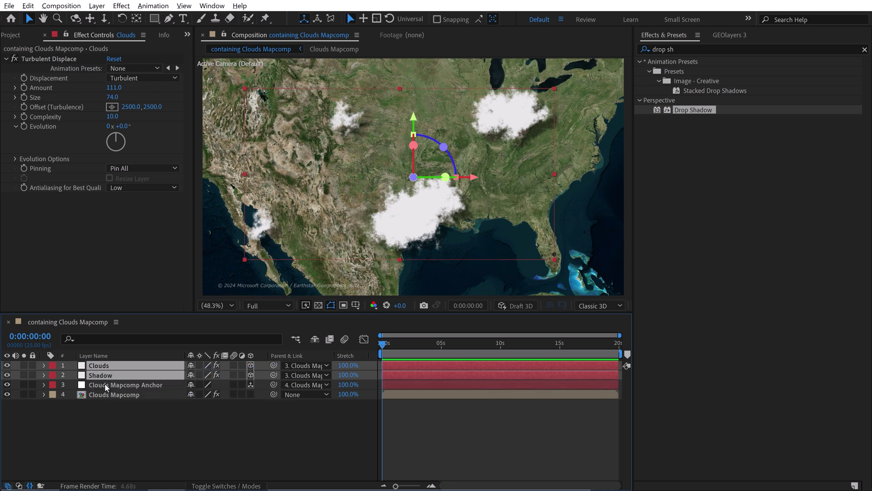
{"action": "left_click", "coordinate": [142, 424]}
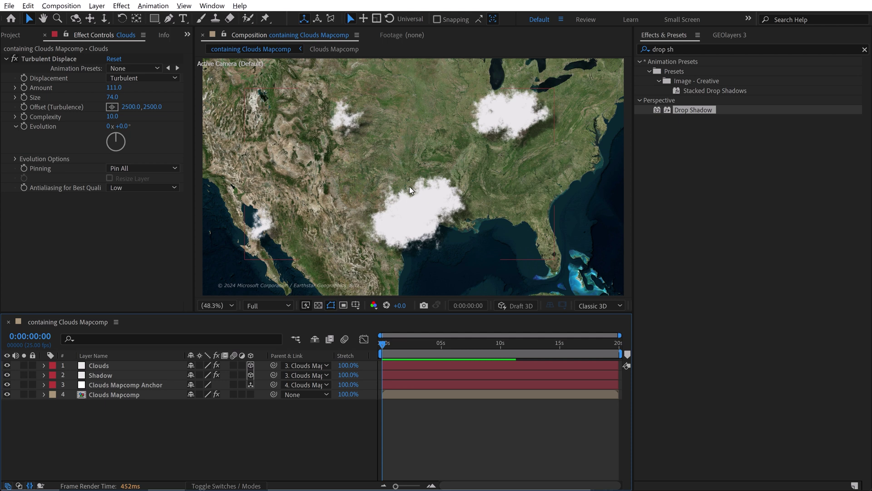
Step: Show the GEOlayers 3 map view of the Clouds Mapcomp in the right panel
{"action": "left_click", "coordinate": [716, 35]}
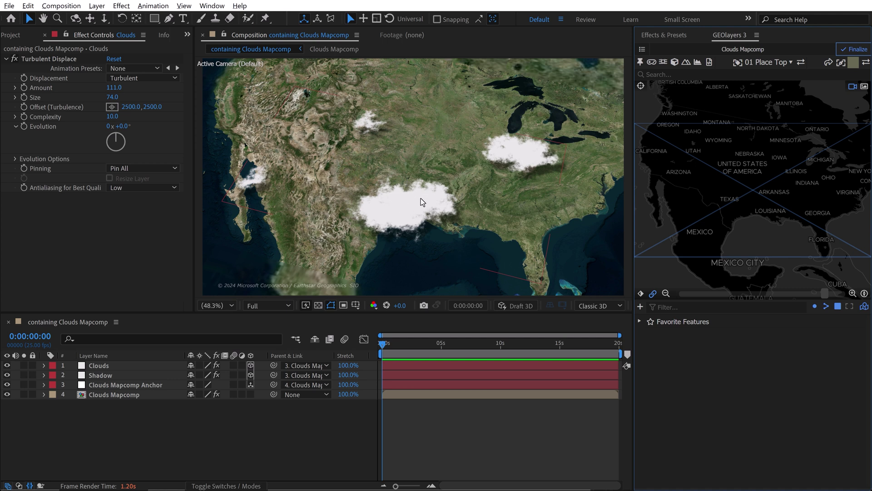
Step: Raise the Clouds layer along its Z axis to -2403.8 so it floats above the map
{"action": "left_click", "coordinate": [103, 368]}
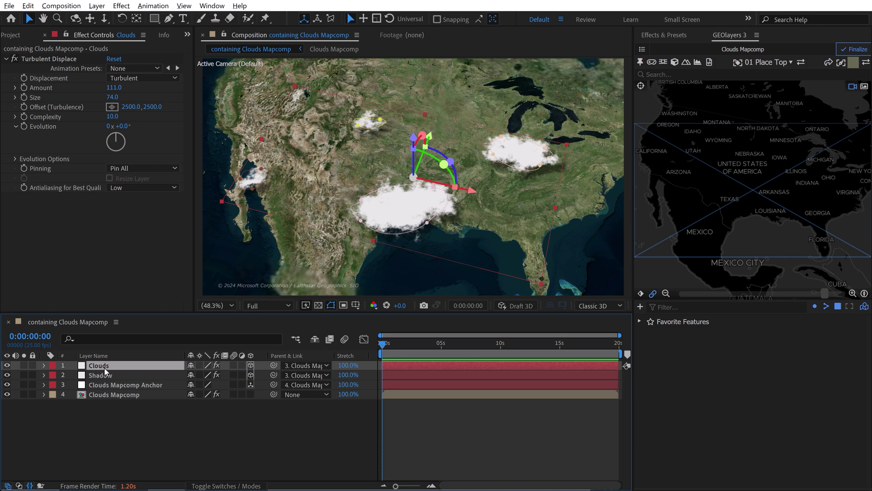
{"action": "key", "text": "p"}
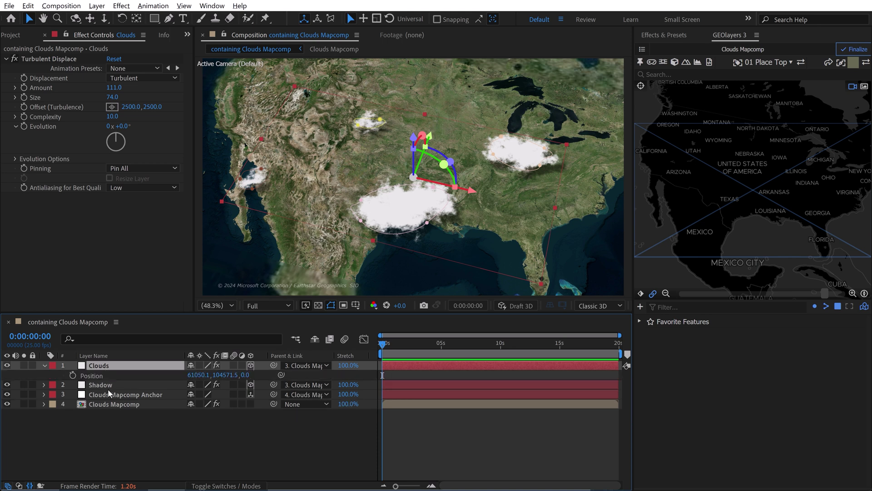
{"action": "left_click_drag", "start_coordinate": [245, 375], "coordinate": [127, 376]}
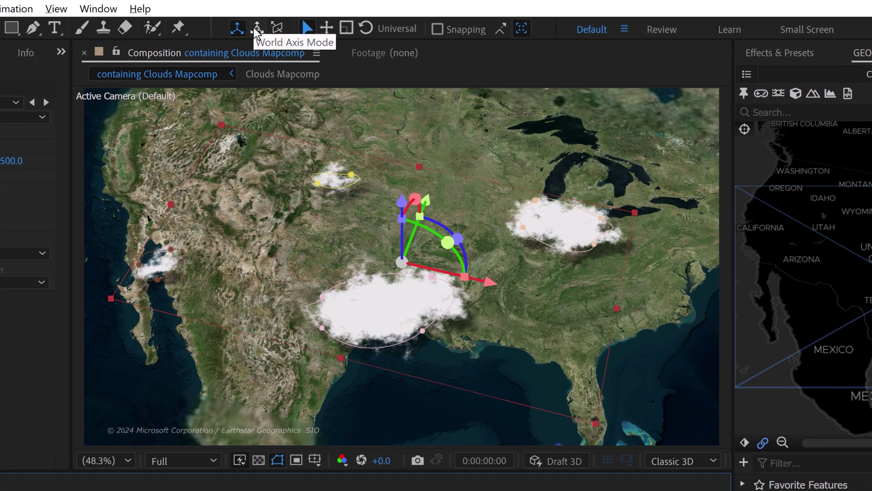
{"action": "left_click", "coordinate": [255, 28]}
{"action": "left_click", "coordinate": [237, 28]}
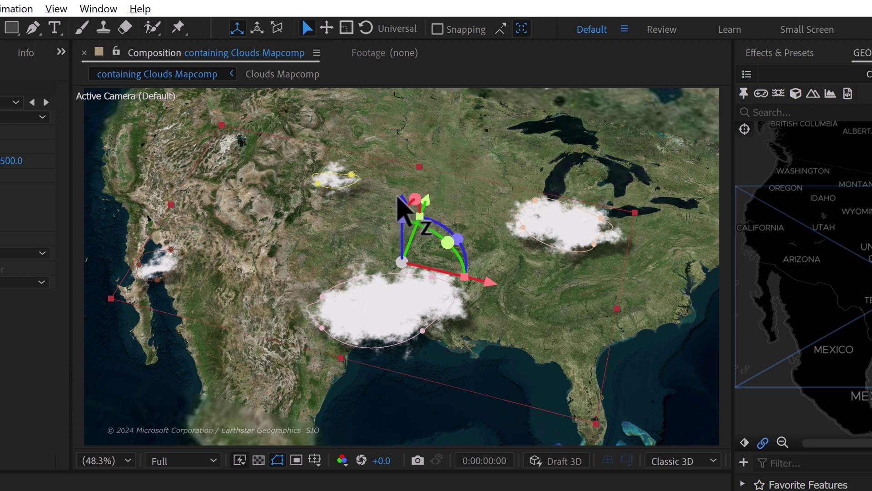
{"action": "left_click_drag", "start_coordinate": [402, 203], "coordinate": [402, 184]}
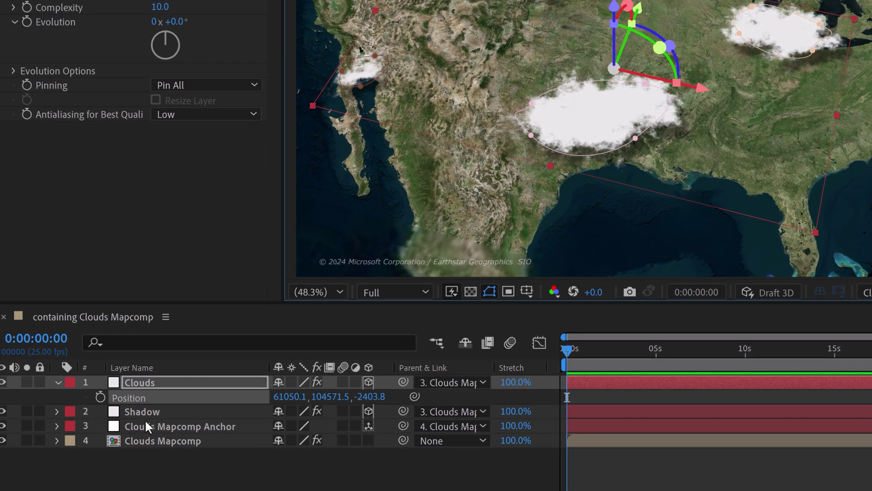
Step: Delete the Shadow layer's Position expression, leaving its Z position at 0.0
{"action": "left_click", "coordinate": [148, 411]}
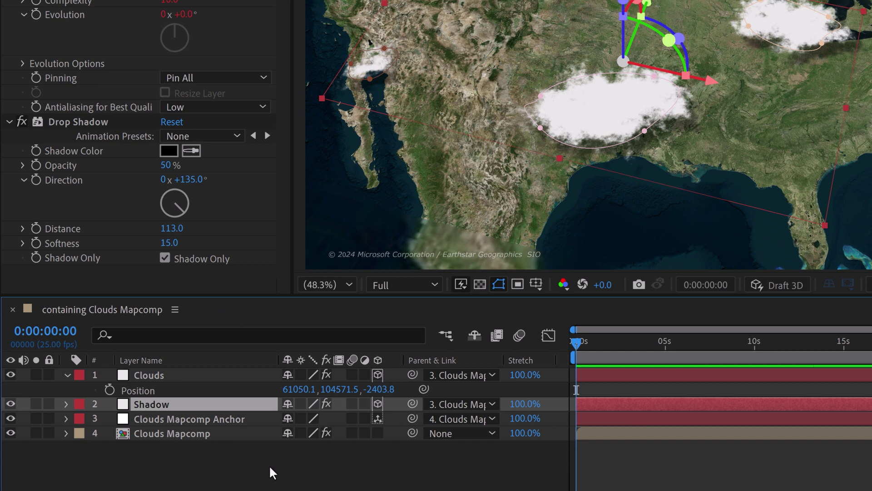
{"action": "key", "text": "p"}
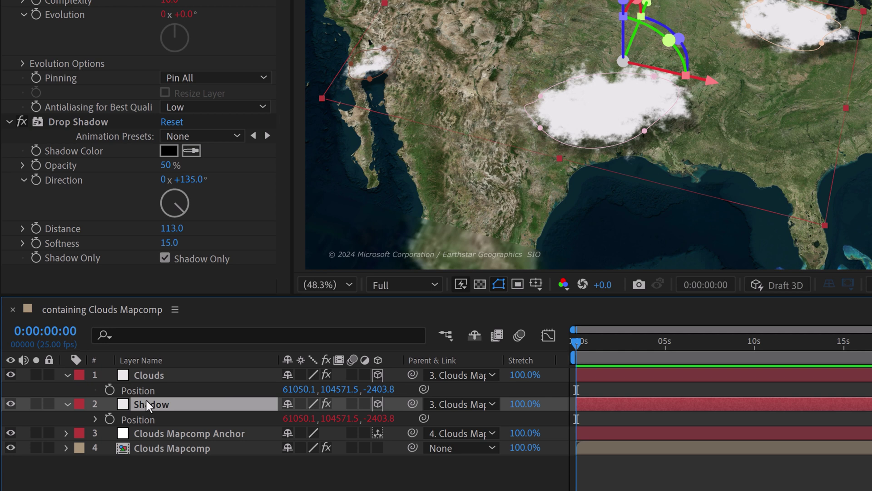
{"action": "left_click", "coordinate": [110, 418], "text": "alt"}
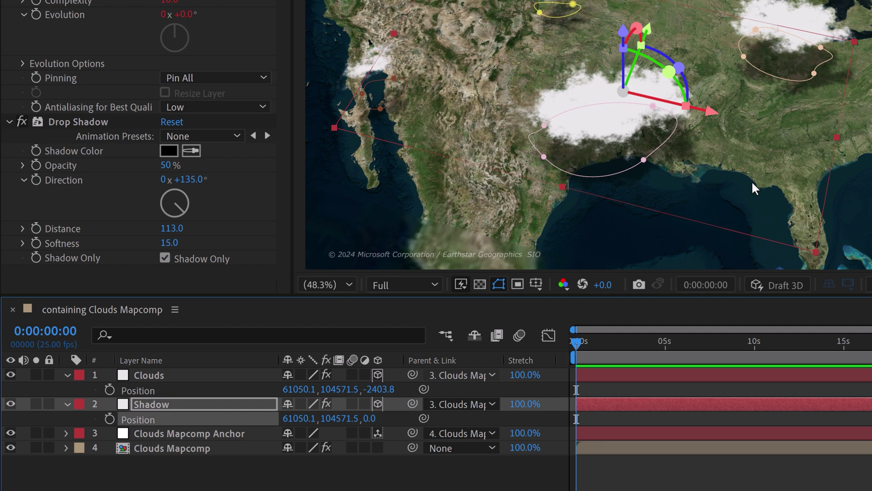
Step: Raise the Clouds layer higher to Z -3733.1 above the Shadow layer
{"action": "left_click", "coordinate": [148, 375]}
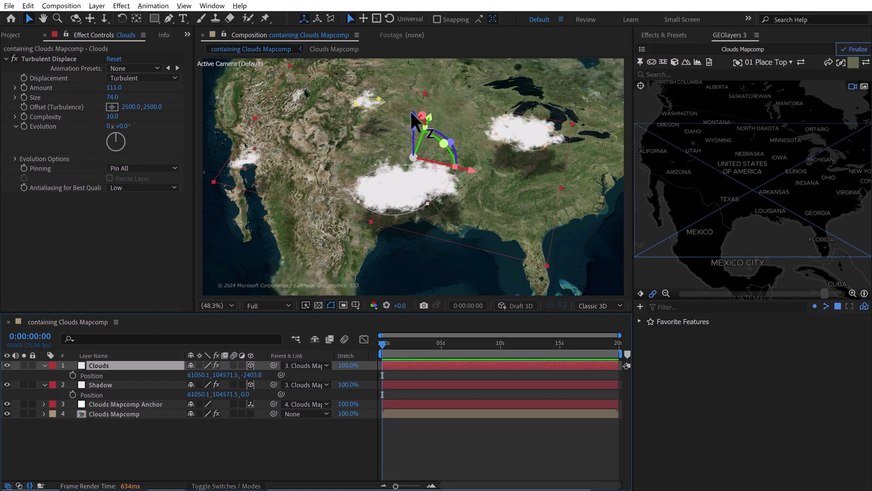
{"action": "mouse_move", "coordinate": [428, 100]}
{"action": "left_mouse_down"}
{"action": "mouse_move", "coordinate": [428, 82]}
{"action": "mouse_move", "coordinate": [434, 99]}
{"action": "mouse_move", "coordinate": [416, 108]}
{"action": "mouse_move", "coordinate": [418, 101]}
{"action": "left_mouse_up"}
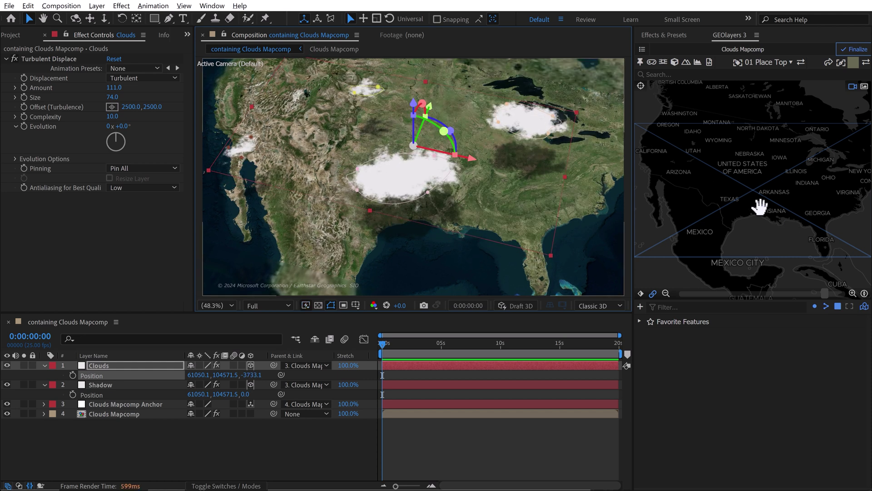
{"action": "scroll", "coordinate": [759, 213], "scroll_direction": "up", "scroll_amount": 2}
{"action": "scroll", "coordinate": [758, 218], "scroll_direction": "up", "scroll_amount": 2}
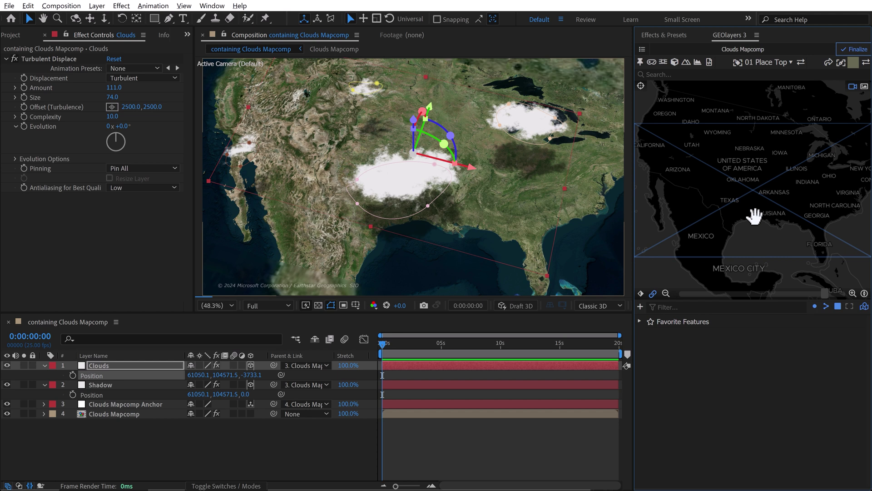
{"action": "scroll", "coordinate": [754, 216], "scroll_direction": "up", "scroll_amount": 2}
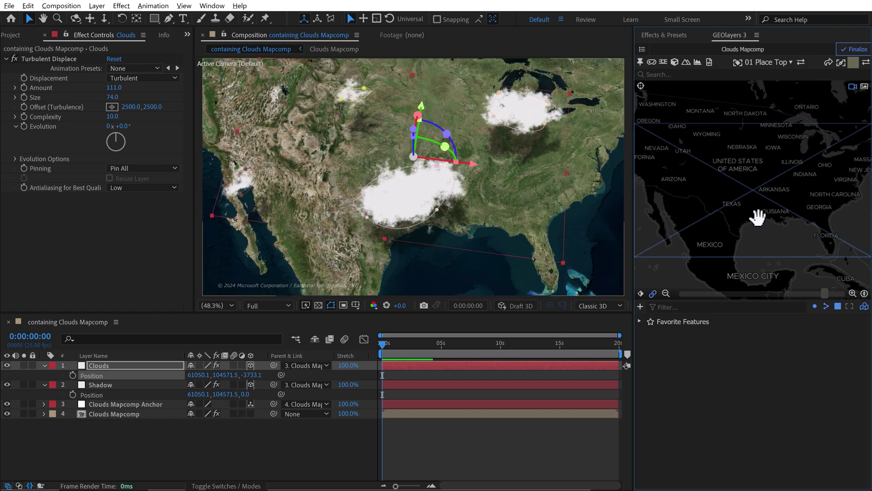
{"action": "scroll", "coordinate": [758, 213], "scroll_direction": "up", "scroll_amount": 2}
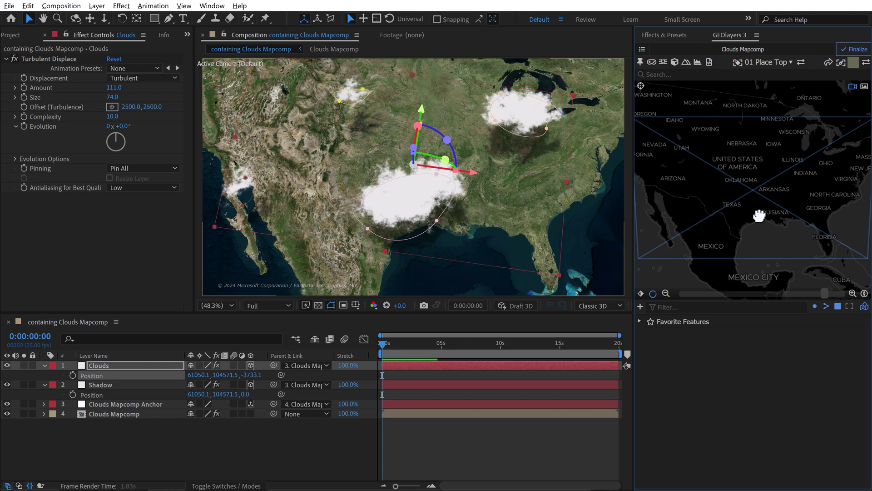
{"action": "scroll", "coordinate": [756, 205], "scroll_direction": "up", "scroll_amount": 1}
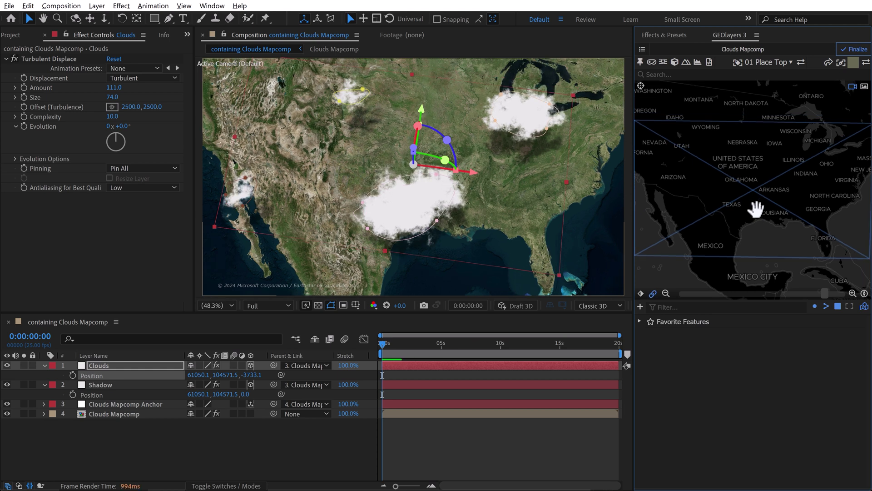
Step: Reset the map's rotation, nudge its framing slightly, and deselect the Clouds layer
{"action": "left_click", "coordinate": [864, 294]}
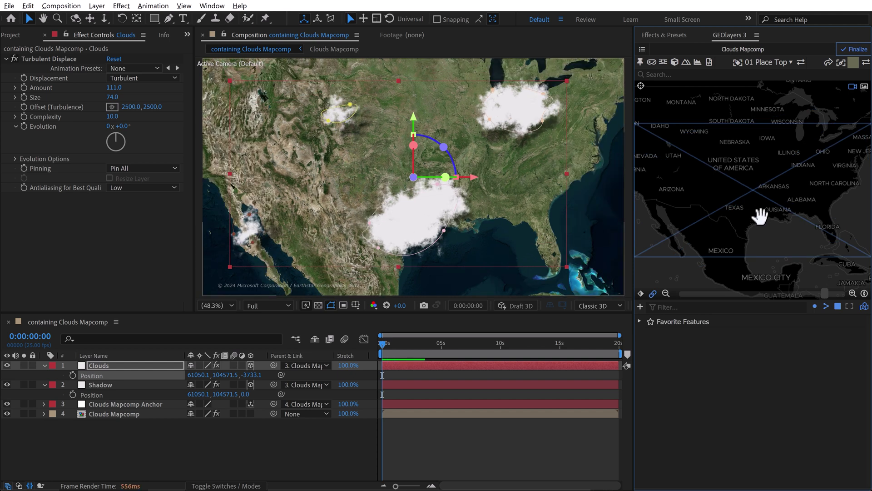
{"action": "mouse_move", "coordinate": [758, 206]}
{"action": "left_mouse_down"}
{"action": "mouse_move", "coordinate": [763, 200]}
{"action": "mouse_move", "coordinate": [745, 207]}
{"action": "left_mouse_up"}
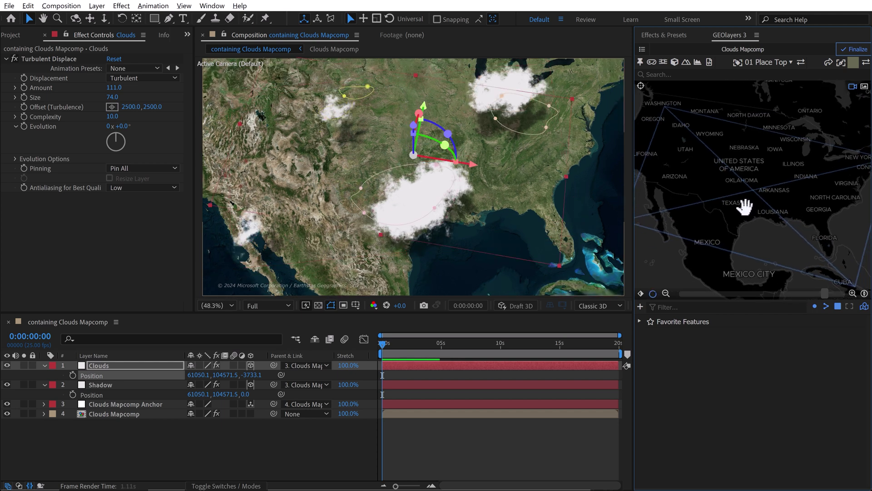
{"action": "left_click", "coordinate": [146, 416]}
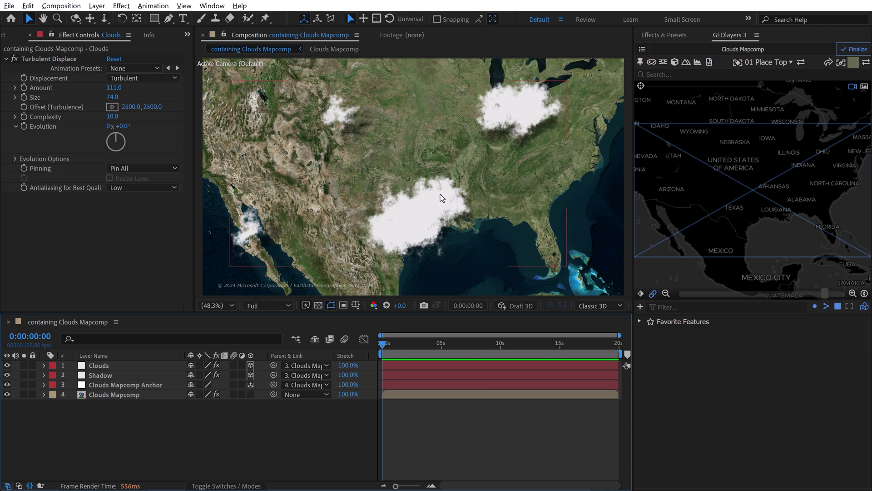
{"action": "key", "text": "period"}
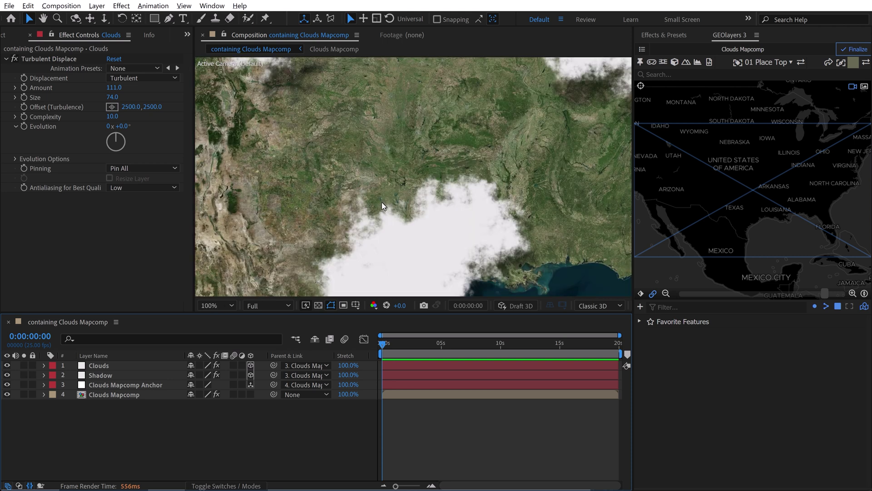
{"action": "left_click_drag", "start_coordinate": [400, 238], "coordinate": [350, 155]}
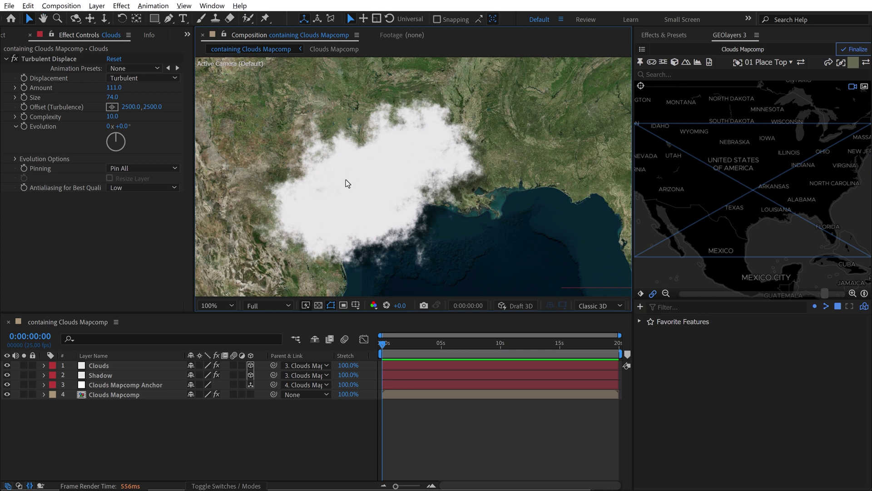
{"action": "key", "text": "h"}
{"action": "left_click_drag", "start_coordinate": [463, 141], "coordinate": [577, 107]}
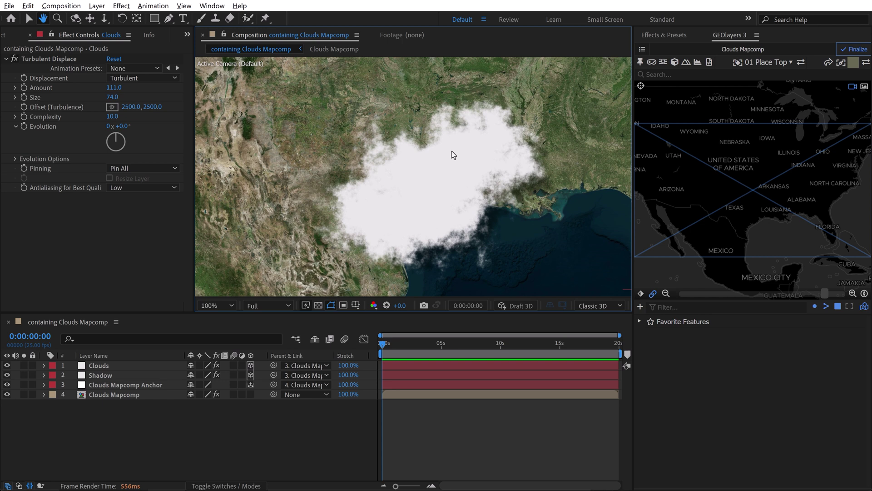
{"action": "key", "text": "v"}
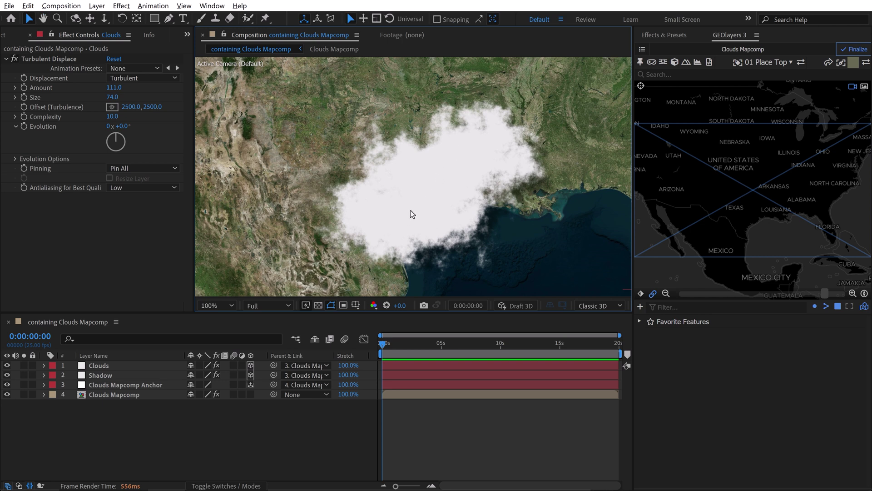
Step: Create a new solid layer named 'Texture' via Layer > New > Solid
{"action": "left_click", "coordinate": [97, 6]}
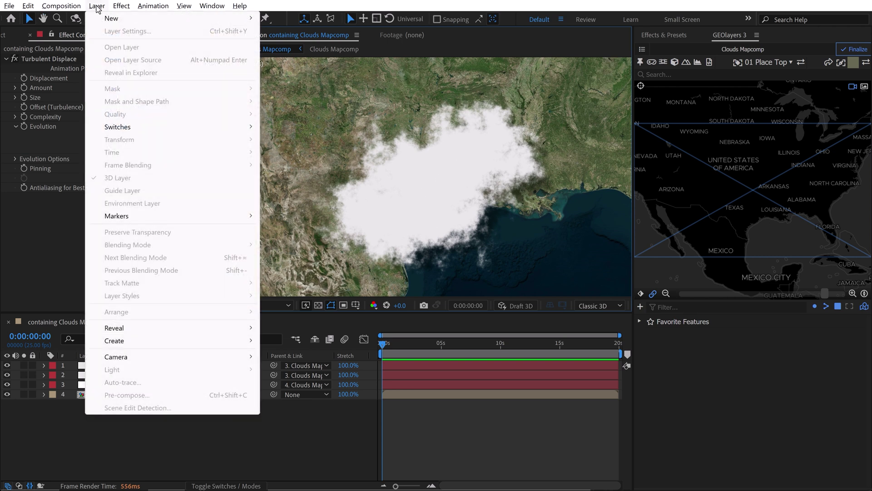
{"action": "mouse_move", "coordinate": [113, 19]}
{"action": "left_click", "coordinate": [291, 30]}
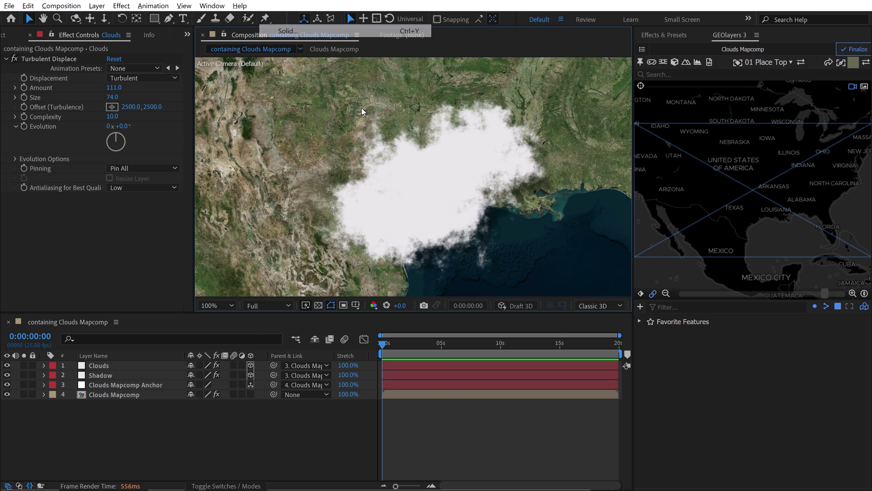
{"action": "type", "text": "Texture"}
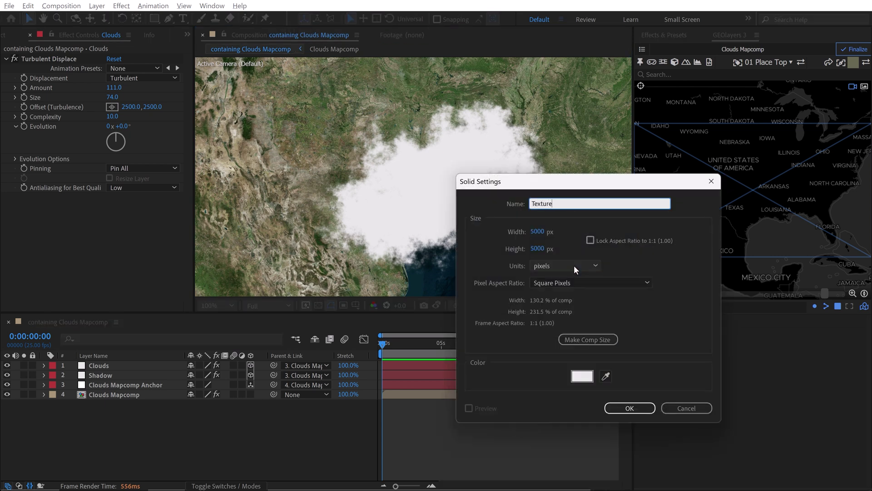
{"action": "key", "text": "Return"}
Step: Apply Fractal Noise to the Texture layer and hide the layer
{"action": "left_click", "coordinate": [666, 34]}
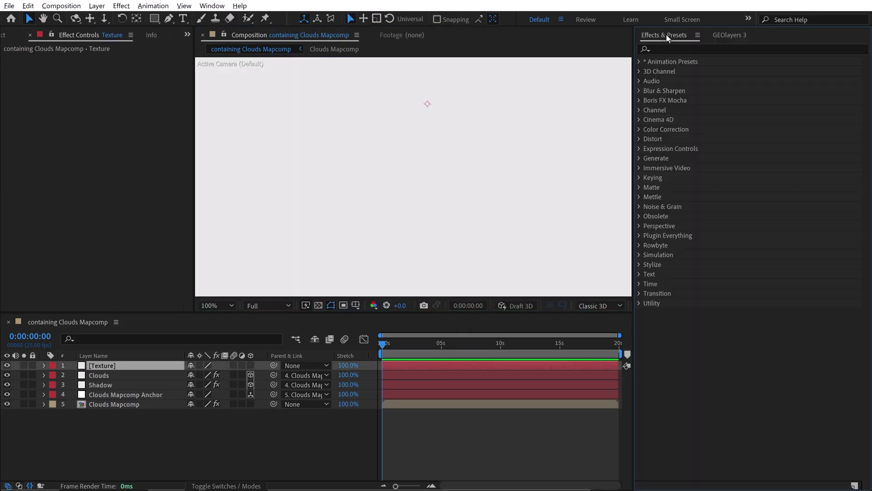
{"action": "left_click", "coordinate": [677, 48]}
{"action": "type", "text": "fractal"}
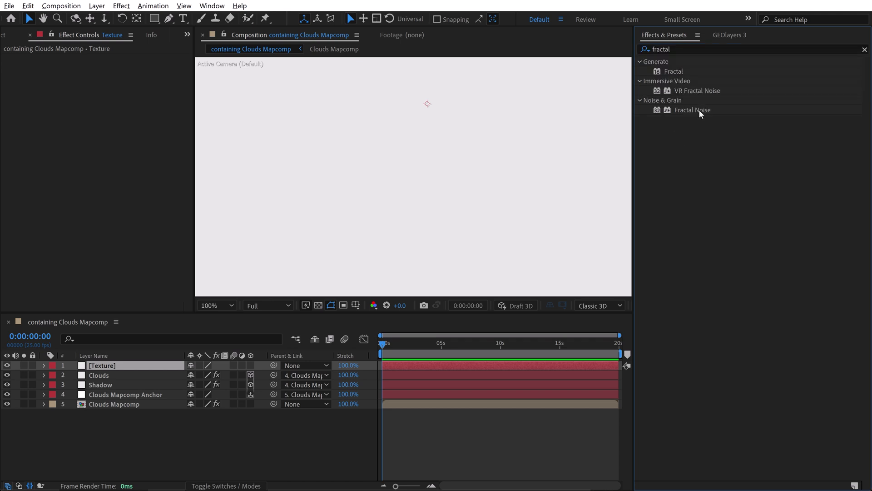
{"action": "left_click_drag", "start_coordinate": [699, 109], "coordinate": [107, 367]}
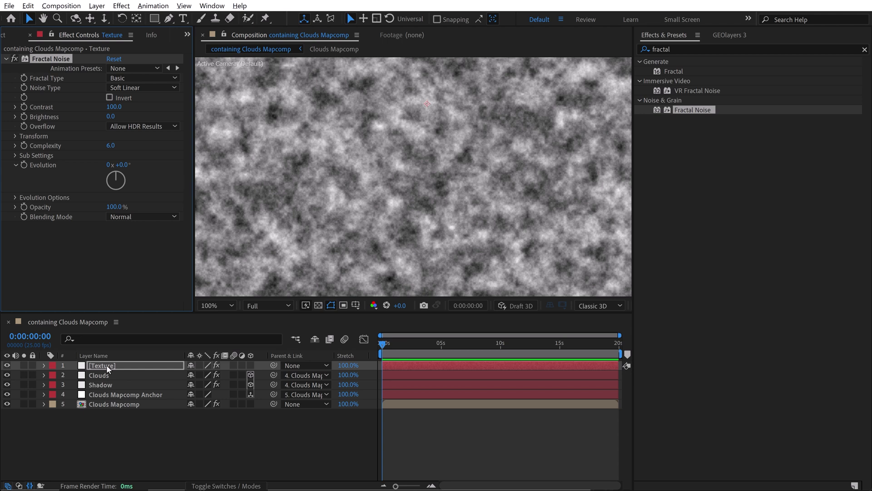
{"action": "key", "text": "shift+slash"}
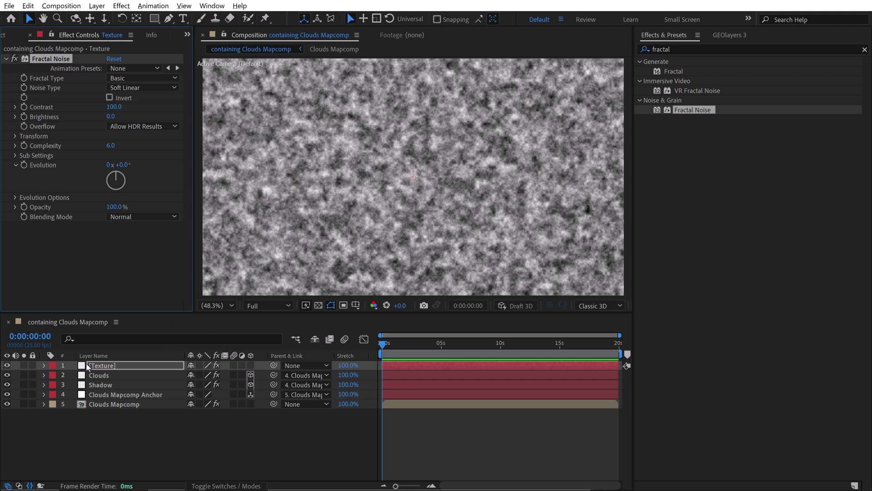
{"action": "left_click", "coordinate": [7, 365]}
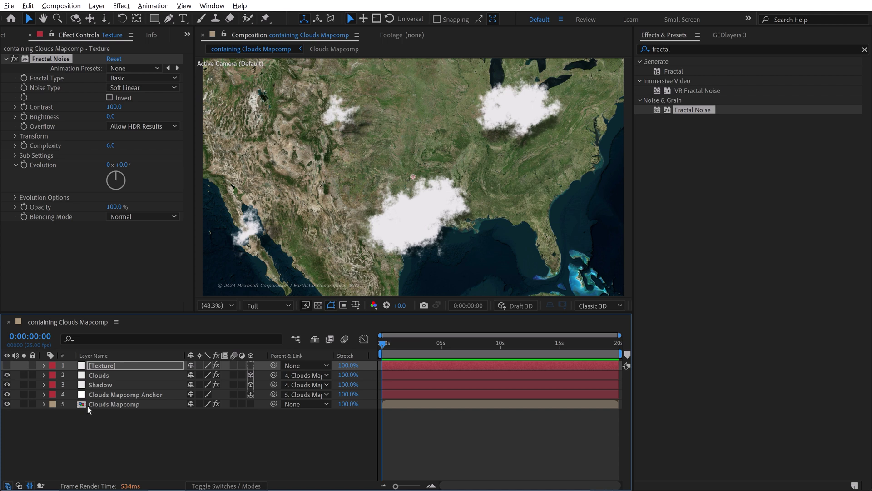
Step: Apply Texturize to Clouds using the Texture layer, with its effects applied, as texture
{"action": "left_click", "coordinate": [107, 377]}
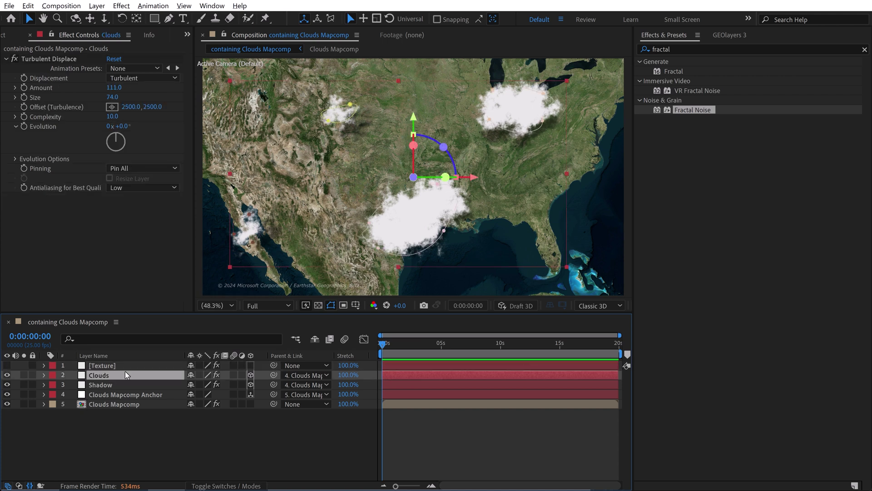
{"action": "left_click", "coordinate": [681, 49]}
{"action": "type", "text": "texturiz"}
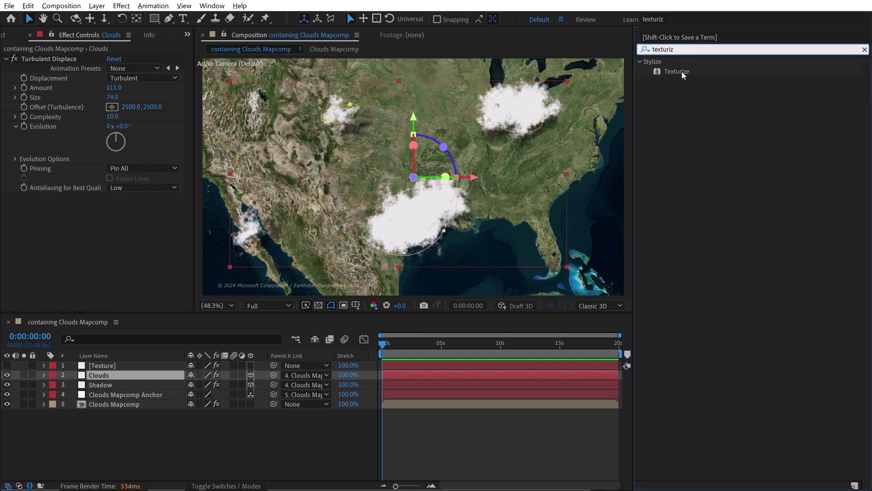
{"action": "left_click_drag", "start_coordinate": [682, 71], "coordinate": [104, 375]}
{"action": "left_click", "coordinate": [103, 374]}
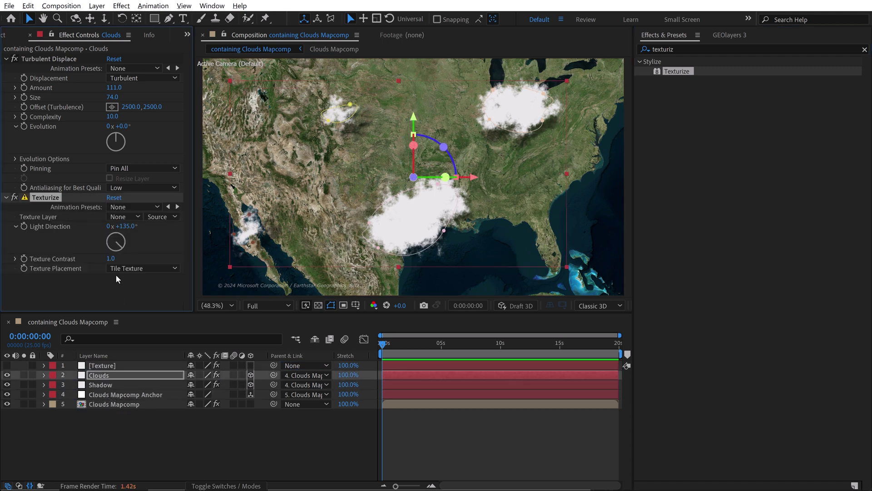
{"action": "left_click", "coordinate": [4, 59]}
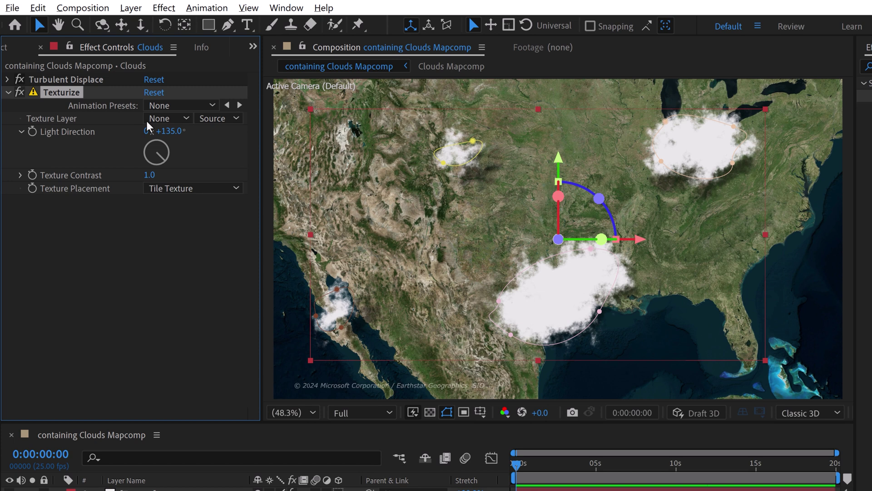
{"action": "left_click", "coordinate": [168, 118]}
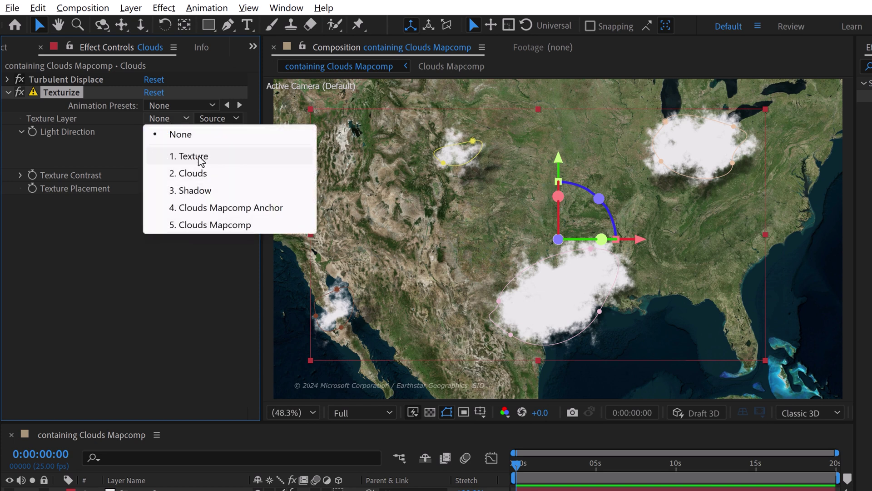
{"action": "left_click", "coordinate": [195, 156]}
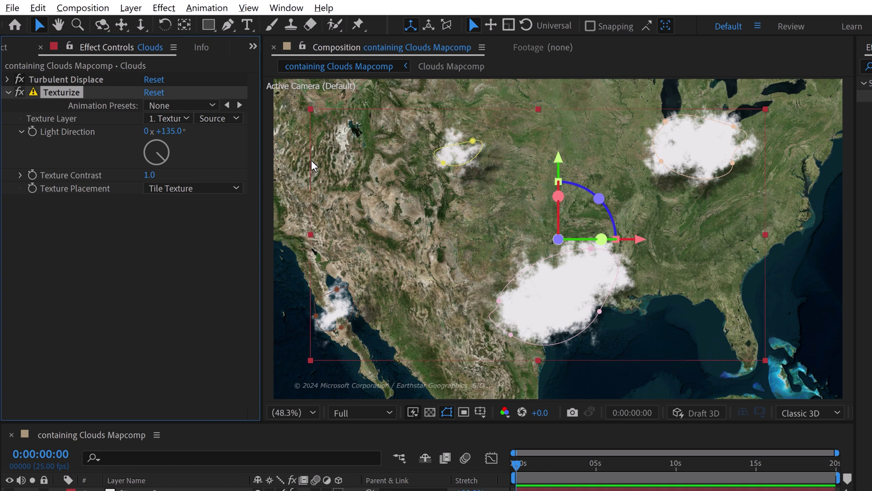
{"action": "left_click", "coordinate": [227, 120]}
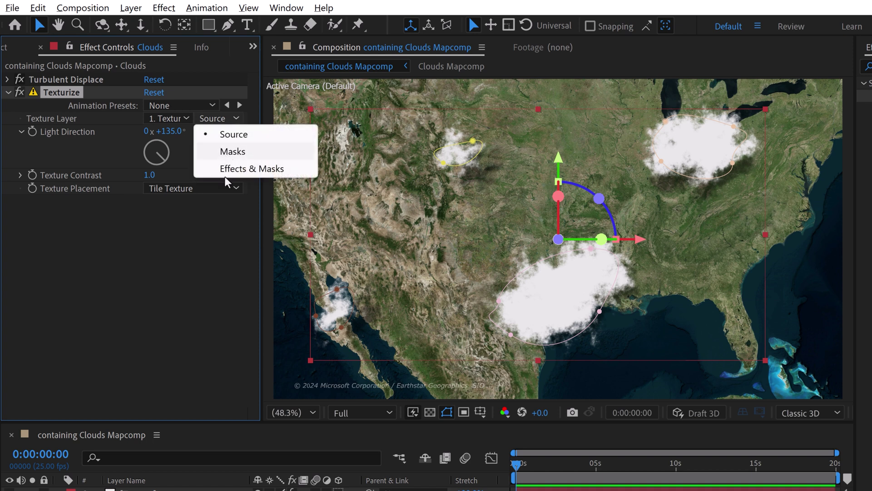
{"action": "left_click", "coordinate": [254, 170]}
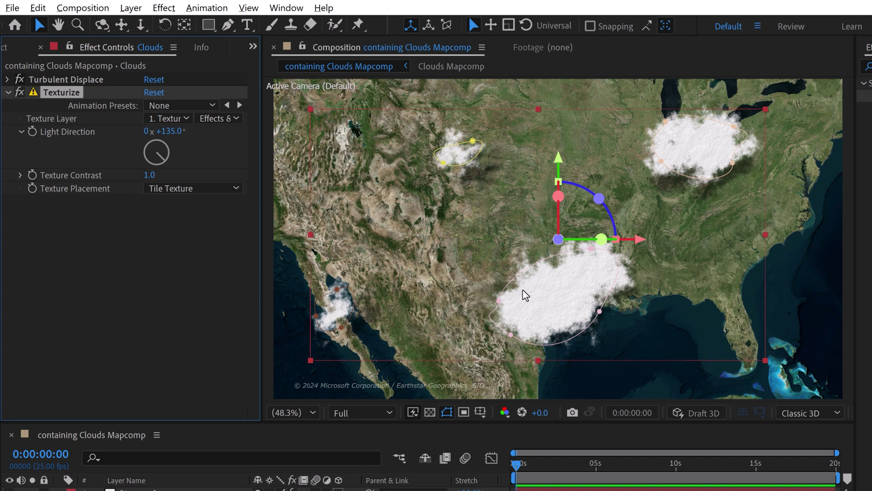
Step: Zoom to 200% to inspect the textured cloud edges, then check the Texture Placement options
{"action": "key", "text": "slash"}
{"action": "key", "text": "period"}
{"action": "key", "text": "h"}
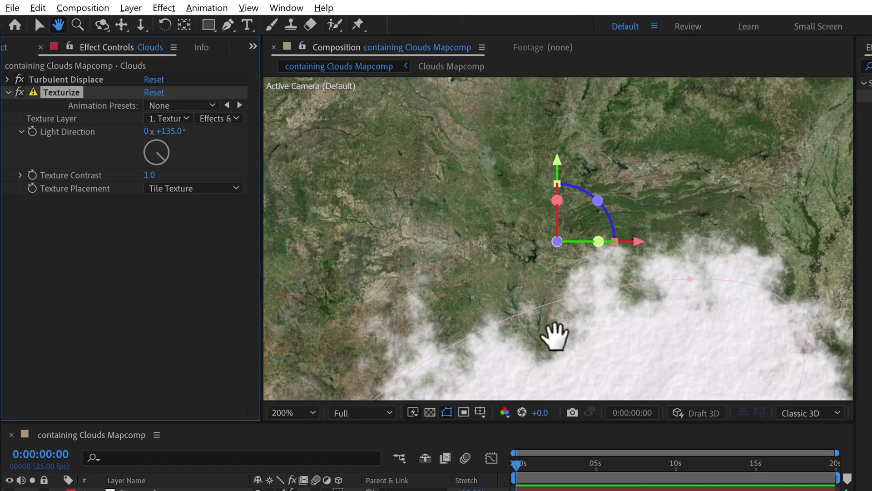
{"action": "left_click_drag", "start_coordinate": [555, 331], "coordinate": [546, 155]}
{"action": "key", "text": "comma"}
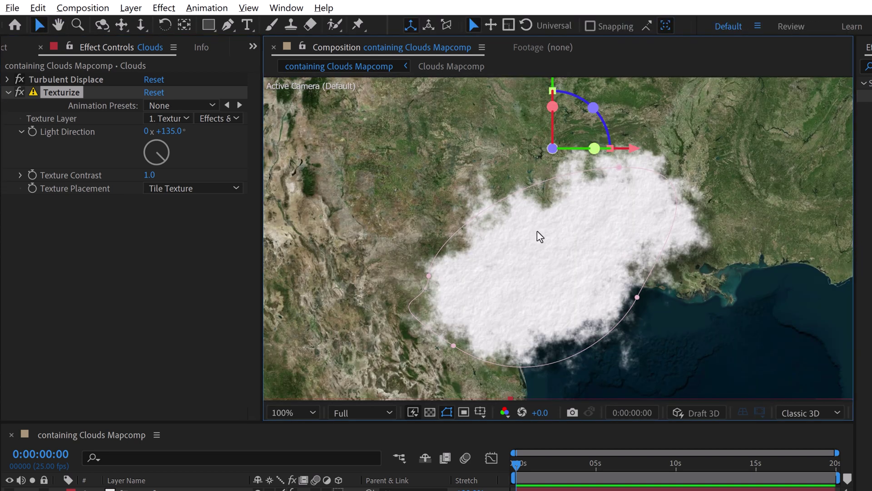
{"action": "mouse_move", "coordinate": [541, 253]}
{"action": "left_mouse_down"}
{"action": "mouse_move", "coordinate": [490, 249]}
{"action": "mouse_move", "coordinate": [452, 265]}
{"action": "mouse_move", "coordinate": [497, 323]}
{"action": "left_mouse_up"}
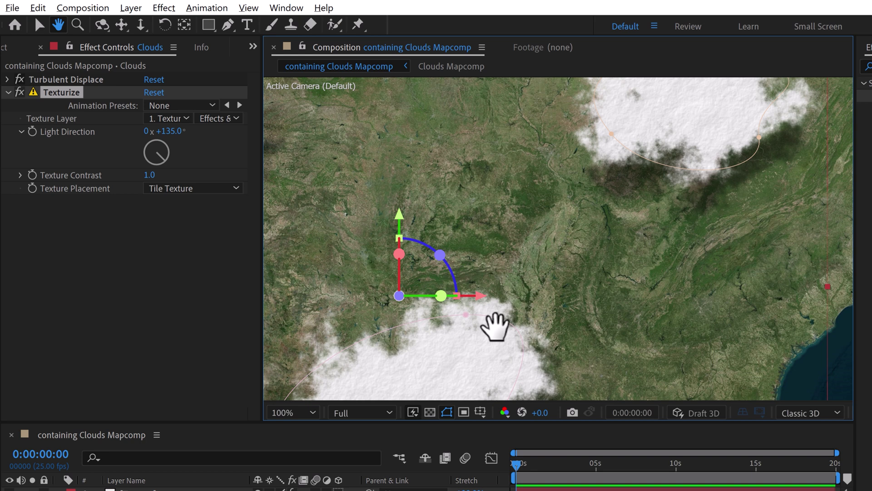
{"action": "mouse_move", "coordinate": [636, 155]}
{"action": "left_mouse_down"}
{"action": "mouse_move", "coordinate": [541, 281]}
{"action": "mouse_move", "coordinate": [677, 142]}
{"action": "left_mouse_up"}
{"action": "left_click_drag", "start_coordinate": [676, 175], "coordinate": [701, 166]}
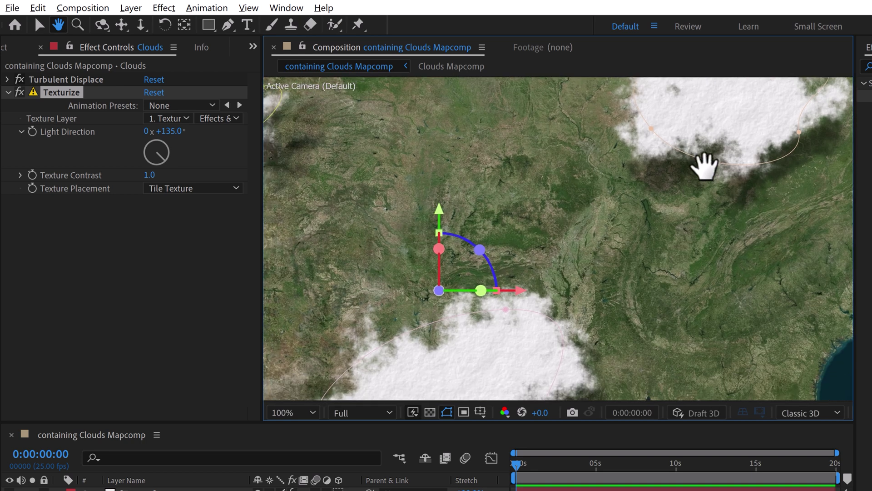
{"action": "left_click_drag", "start_coordinate": [565, 257], "coordinate": [711, 159]}
{"action": "key", "text": "v"}
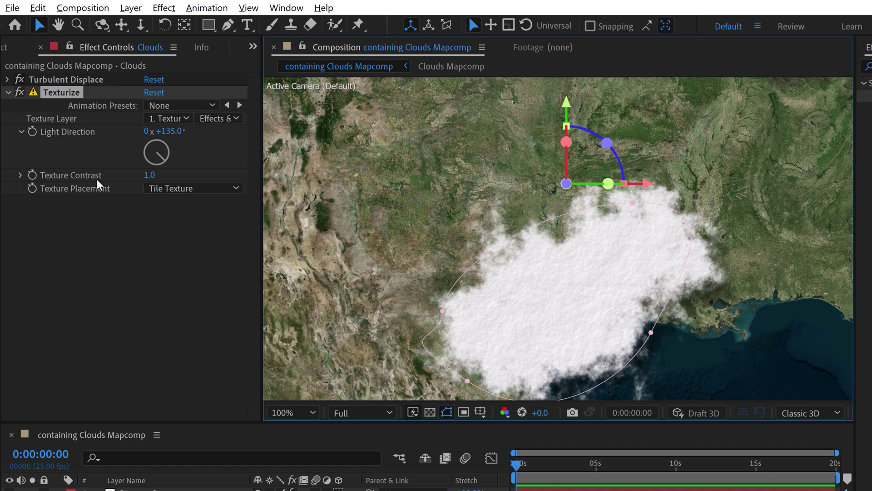
{"action": "left_click", "coordinate": [183, 188]}
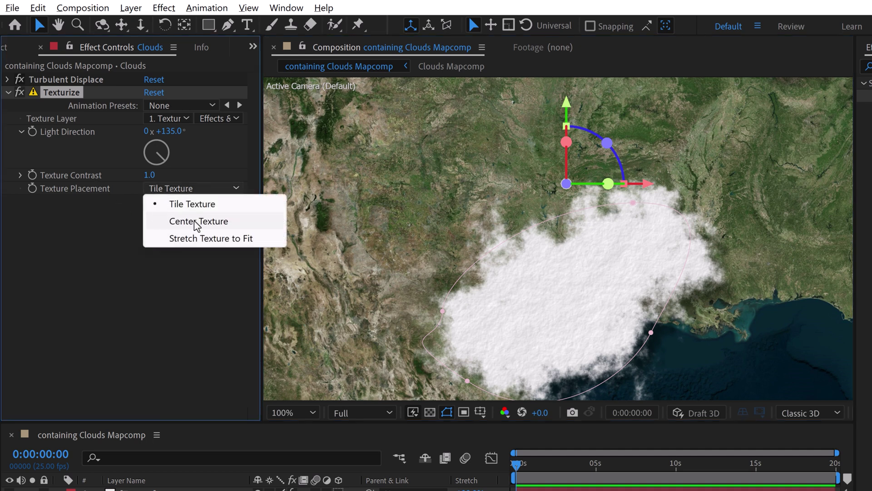
Step: Keep Tile Texture, then set the Texture layer's Fractal Noise to Cloudy type with Spline noise
{"action": "left_click", "coordinate": [129, 275]}
{"action": "left_click", "coordinate": [142, 469]}
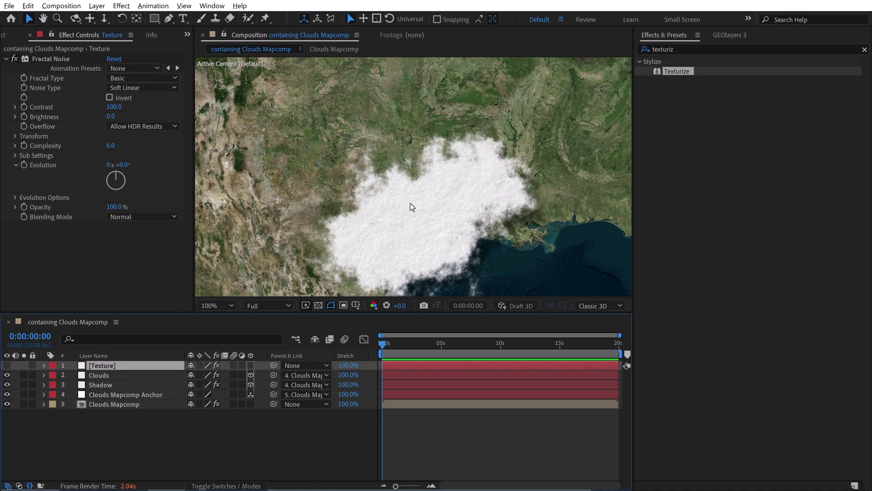
{"action": "left_click_drag", "start_coordinate": [415, 185], "coordinate": [415, 171]}
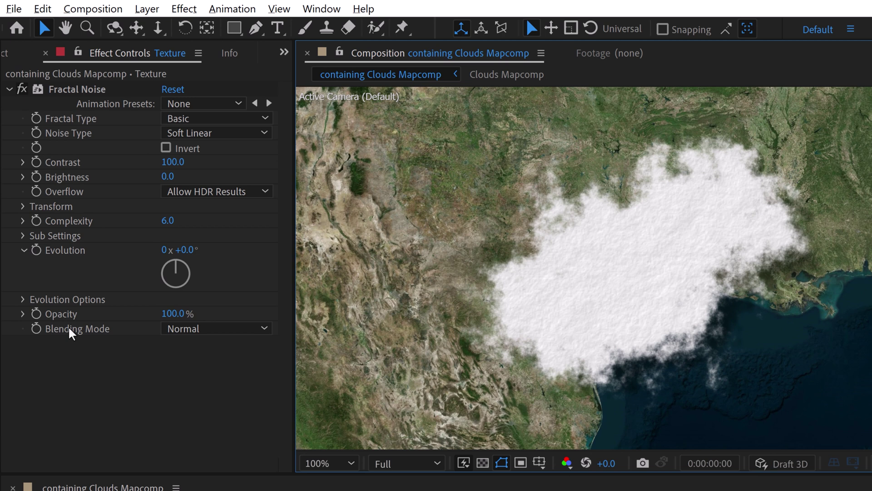
{"action": "left_click", "coordinate": [190, 122]}
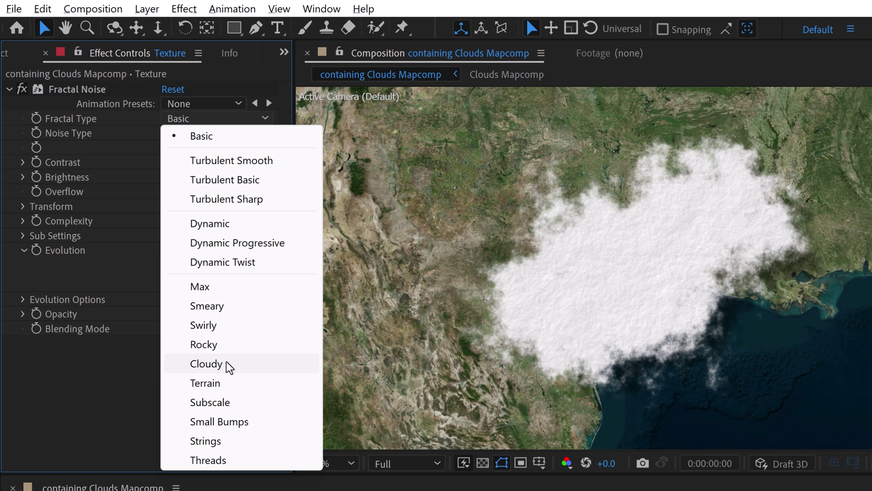
{"action": "left_click", "coordinate": [261, 367]}
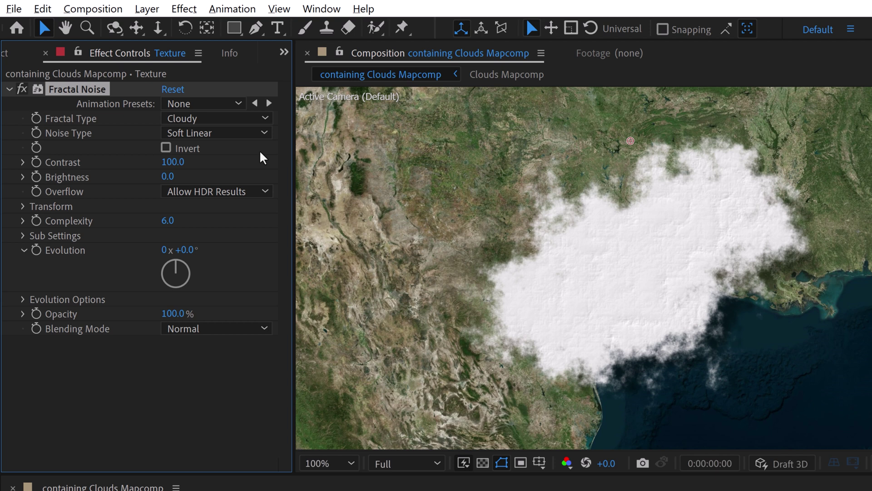
{"action": "left_click", "coordinate": [237, 133]}
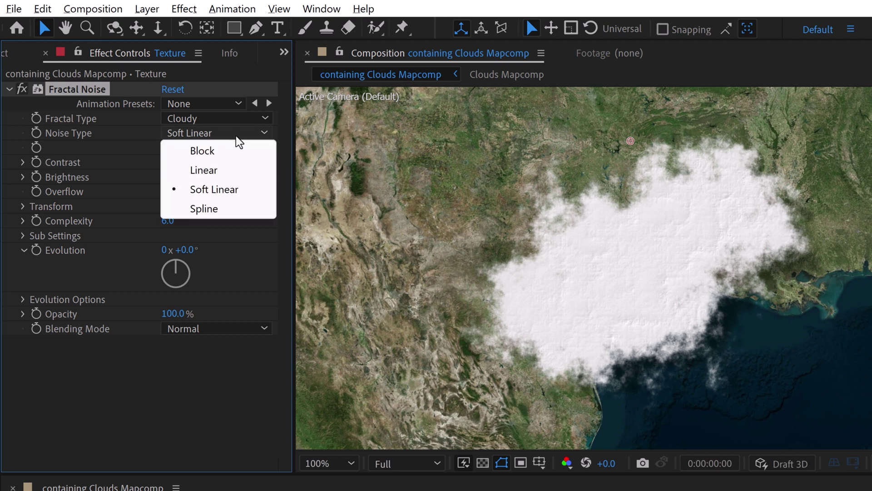
{"action": "left_click", "coordinate": [220, 210]}
{"action": "scroll", "coordinate": [522, 267], "scroll_direction": "down", "scroll_amount": 5}
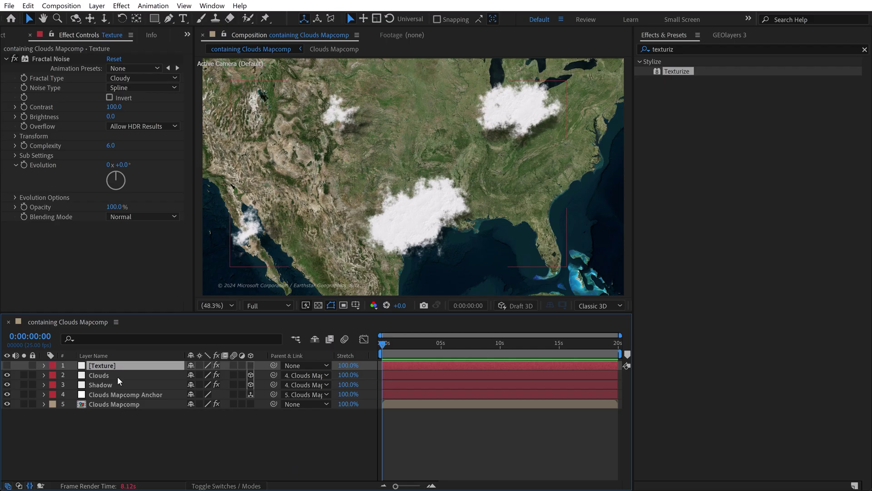
Step: Expand Fractal Noise Transform on Texture and reveal the Clouds layer's Turbulent Displace properties
{"action": "left_click", "coordinate": [100, 375]}
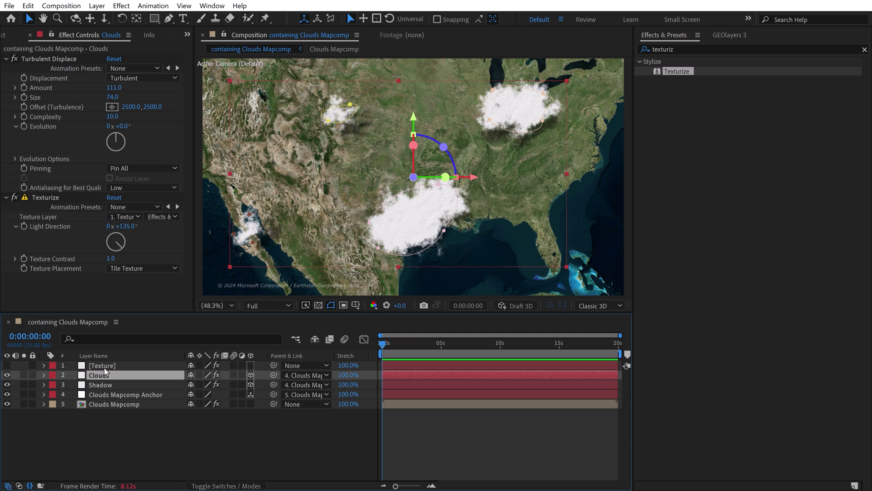
{"action": "left_click", "coordinate": [104, 366]}
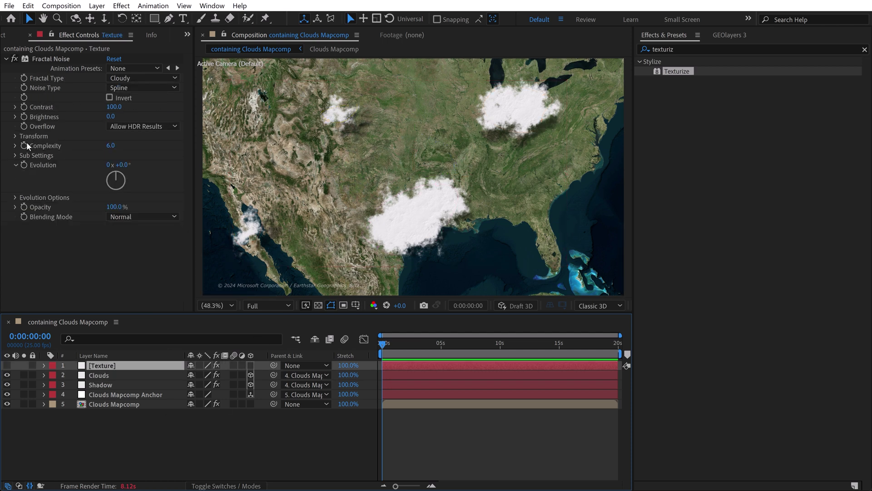
{"action": "left_click", "coordinate": [15, 136]}
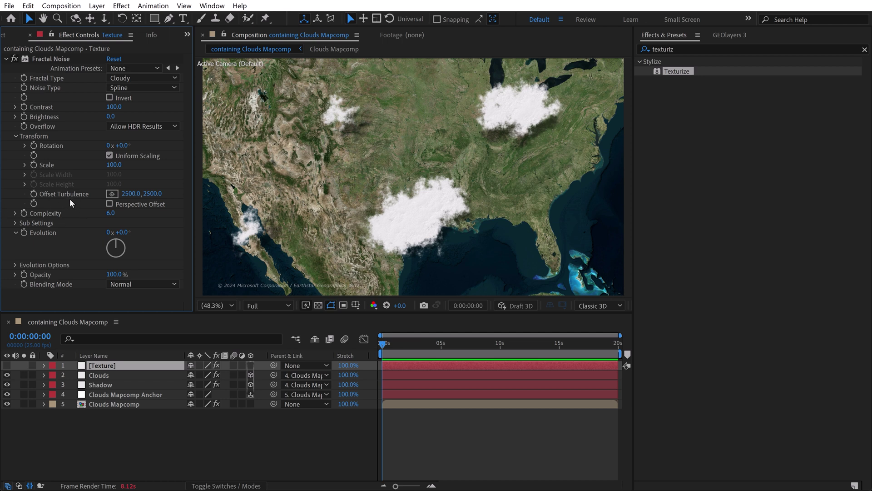
{"action": "left_click", "coordinate": [103, 375]}
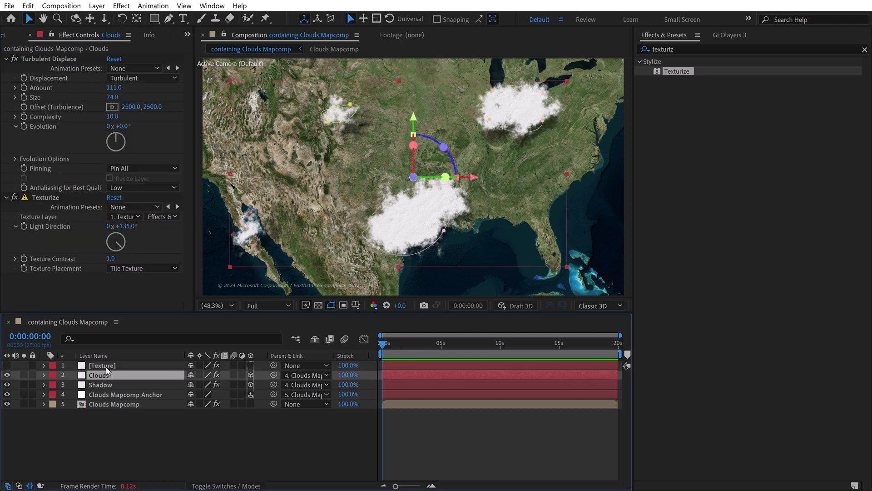
{"action": "key", "text": "e"}
{"action": "left_click", "coordinate": [62, 386]}
Step: Pick-whip the Texture layer's Offset Turbulence to the Clouds Turbulent Displace offset
{"action": "left_click", "coordinate": [125, 369]}
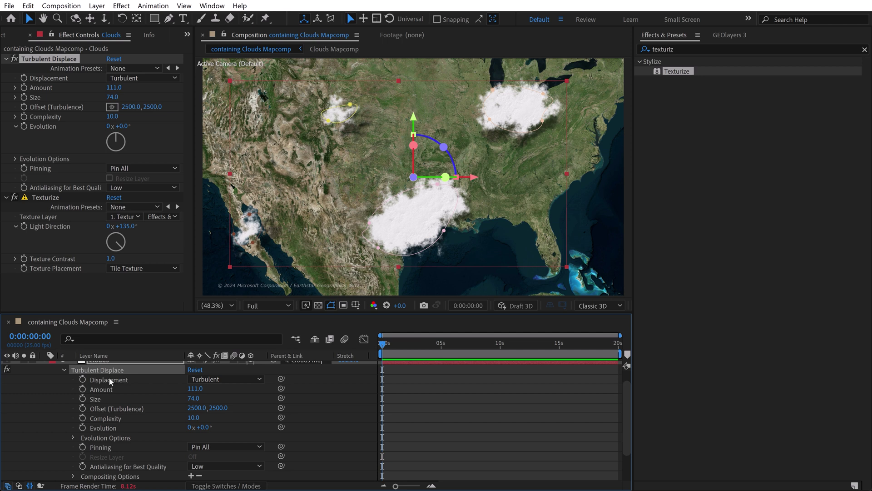
{"action": "left_click", "coordinate": [105, 365]}
{"action": "key", "text": "e"}
{"action": "left_click", "coordinate": [63, 376]}
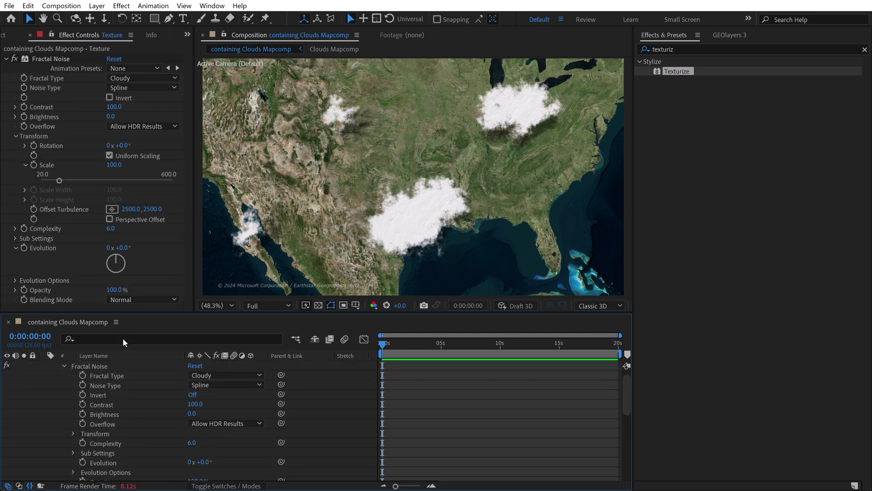
{"action": "key", "text": "grave"}
{"action": "left_click", "coordinate": [73, 156]}
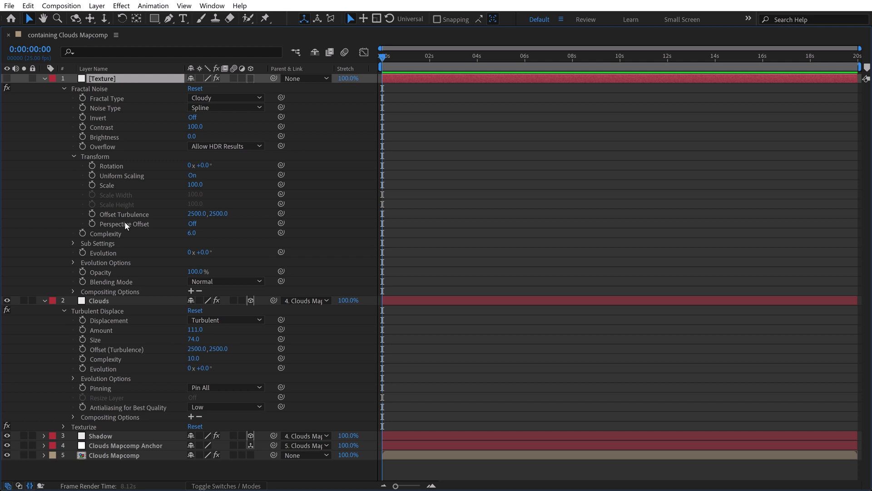
{"action": "left_click_drag", "start_coordinate": [282, 213], "coordinate": [112, 353]}
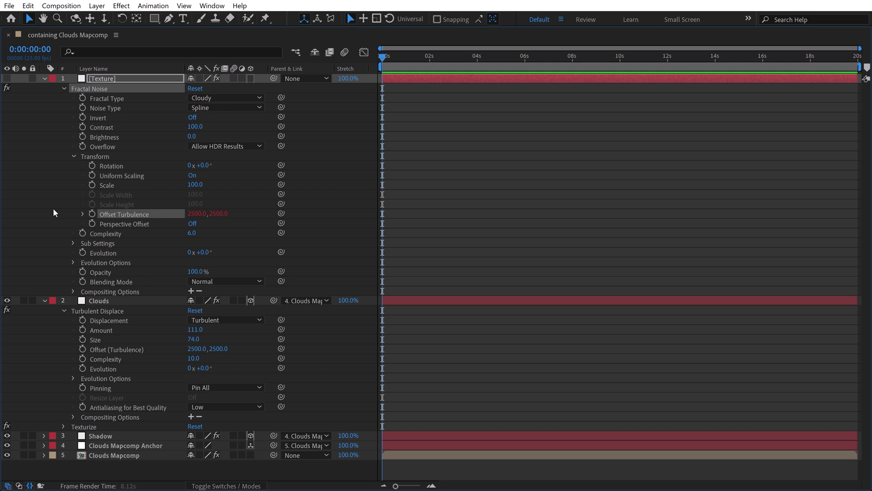
Step: Collapse the Texture and Clouds layer properties and restore the normal panel layout
{"action": "left_click", "coordinate": [42, 83]}
{"action": "left_click", "coordinate": [42, 88]}
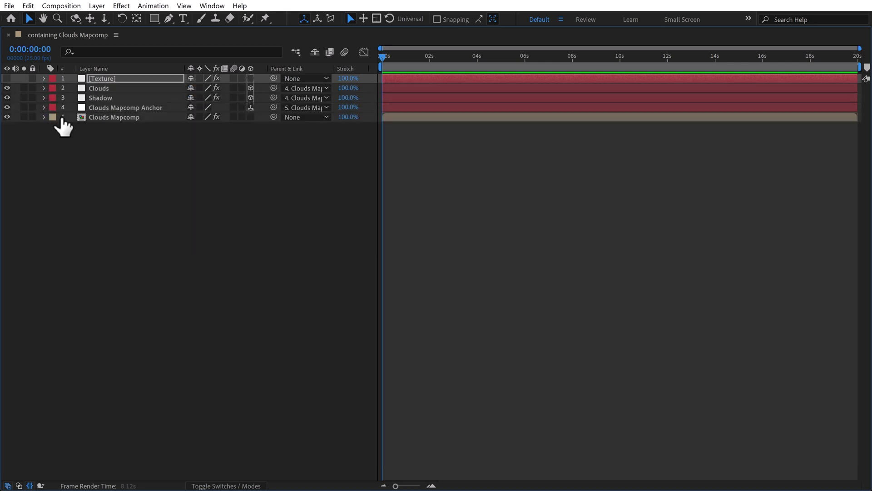
{"action": "left_click", "coordinate": [117, 283]}
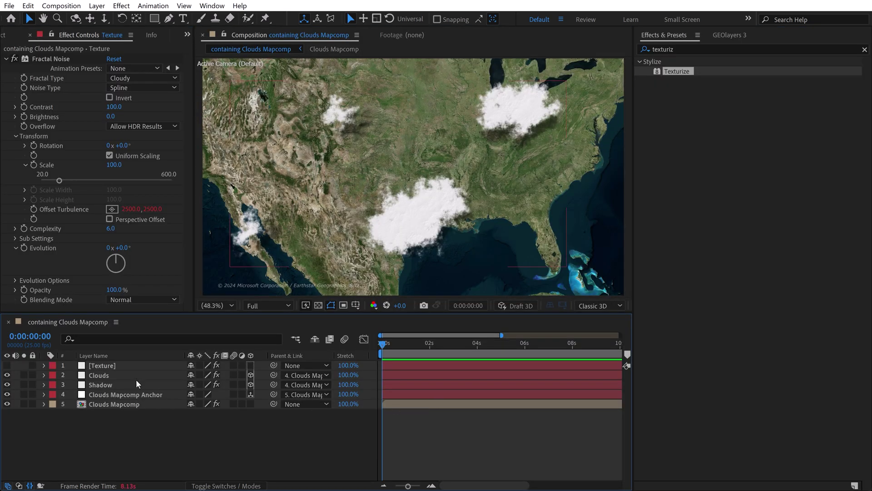
Step: Keyframe the Clouds Turbulence Offset, reaching X 2700 at the last frame 0:00:19:24
{"action": "left_click", "coordinate": [96, 375]}
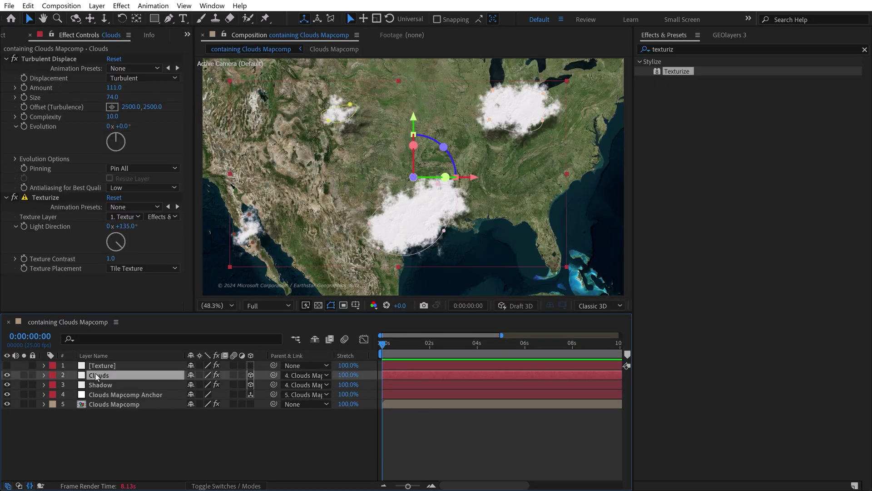
{"action": "left_click", "coordinate": [24, 108]}
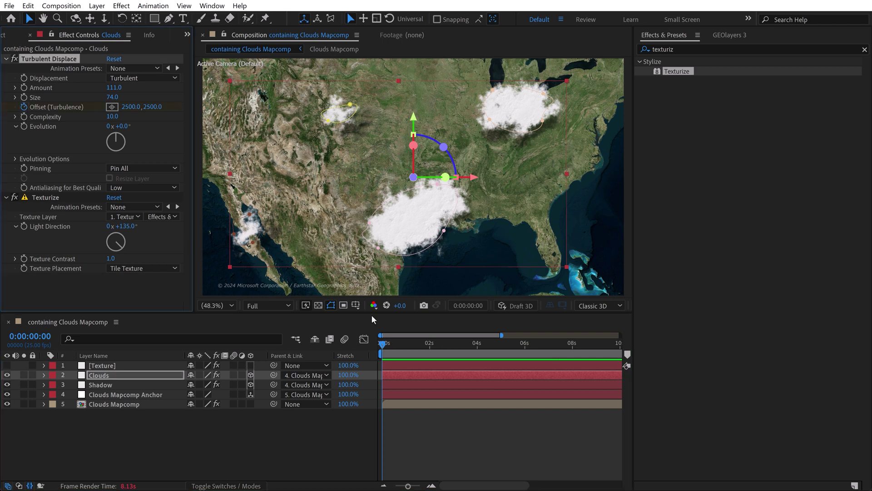
{"action": "left_click", "coordinate": [409, 345]}
{"action": "key", "text": "minus"}
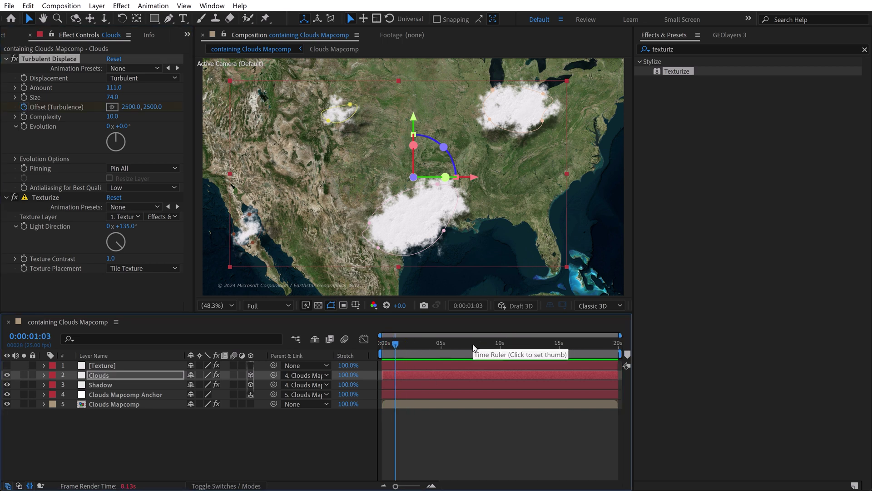
{"action": "left_click_drag", "start_coordinate": [514, 344], "coordinate": [628, 347]}
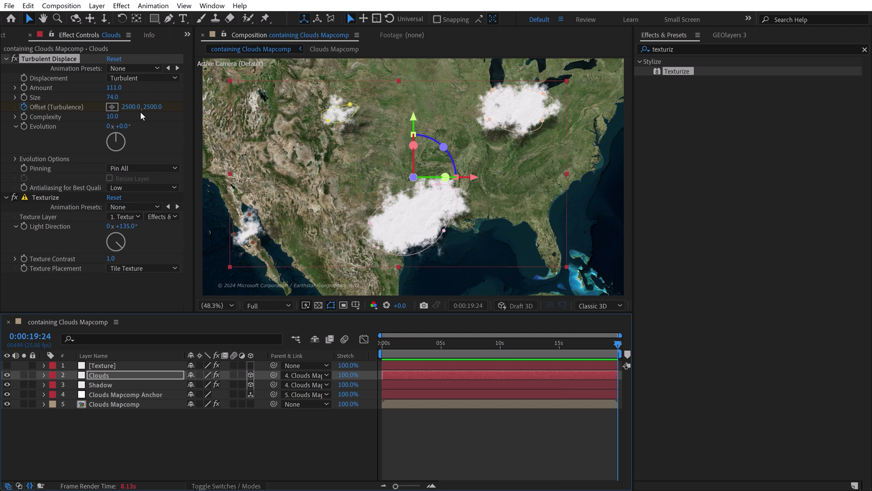
{"action": "mouse_move", "coordinate": [131, 107]}
{"action": "left_mouse_down"}
{"action": "mouse_move", "coordinate": [168, 106]}
{"action": "mouse_move", "coordinate": [132, 106]}
{"action": "left_mouse_up"}
{"action": "left_click", "coordinate": [90, 439]}
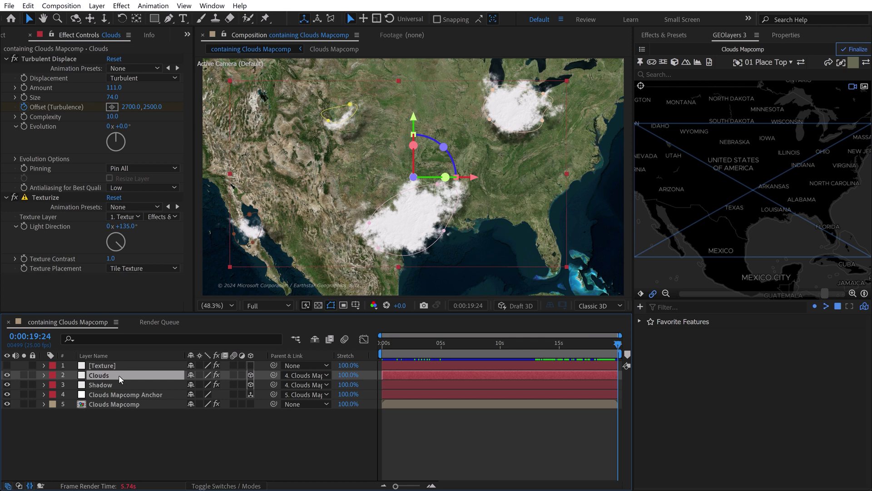
Step: Change the final Clouds Offset keyframe's X value to 3000
{"action": "key", "text": "u"}
{"action": "left_click", "coordinate": [192, 393]}
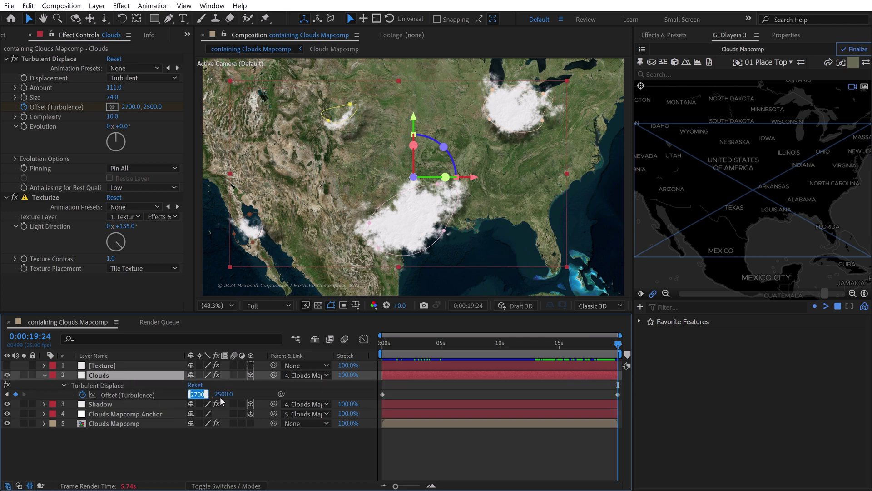
{"action": "type", "text": "3000"}
{"action": "key", "text": "Return"}
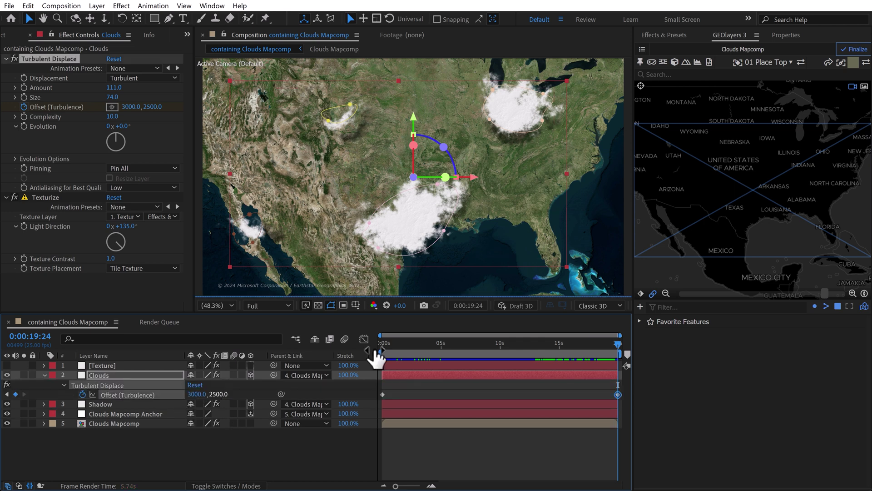
Step: End the work area at five seconds and return to the start of the comp
{"action": "left_click", "coordinate": [442, 348]}
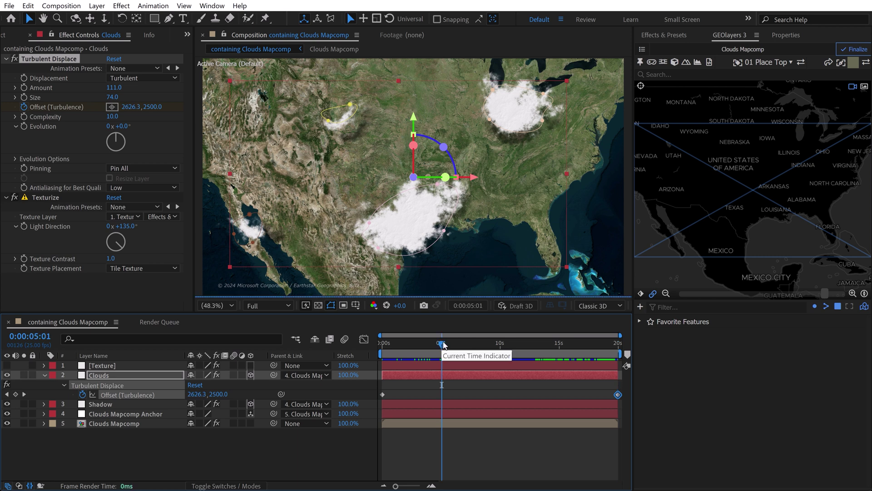
{"action": "key", "text": "n"}
{"action": "key", "text": "Home"}
Step: View the composition at 100%, frame the large cloud, and return to the Clouds layer's effects
{"action": "key", "text": "u"}
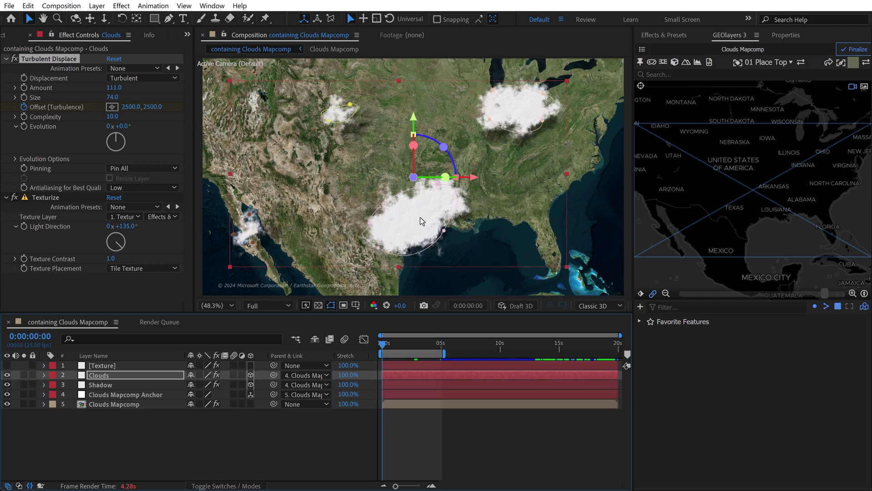
{"action": "key", "text": "slash"}
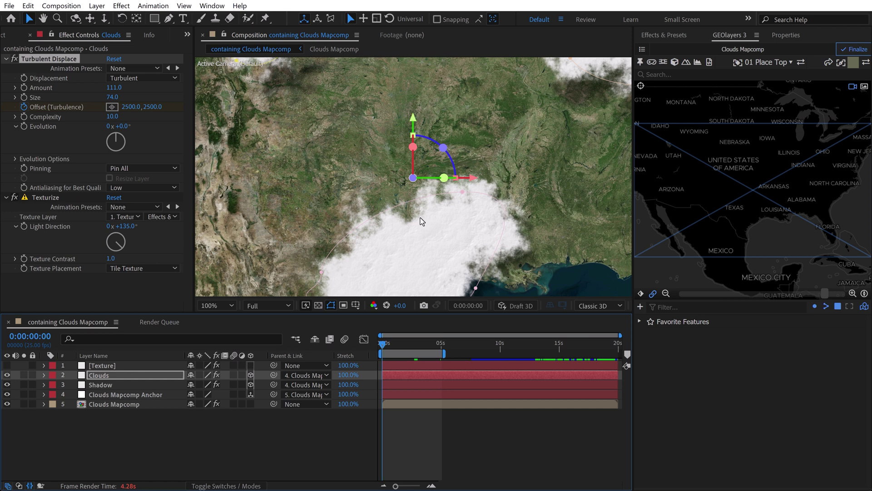
{"action": "key", "text": "h"}
{"action": "left_click_drag", "start_coordinate": [410, 200], "coordinate": [393, 174]}
{"action": "key", "text": "v"}
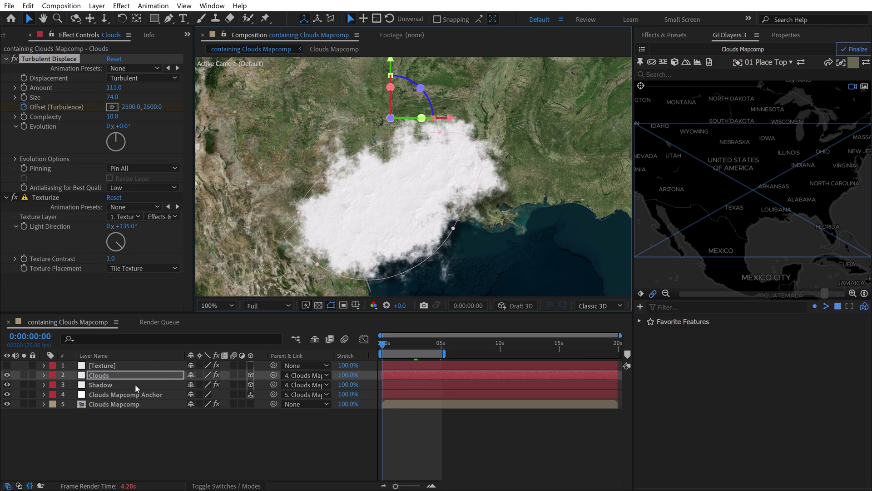
{"action": "left_click", "coordinate": [102, 366]}
{"action": "left_click", "coordinate": [107, 376]}
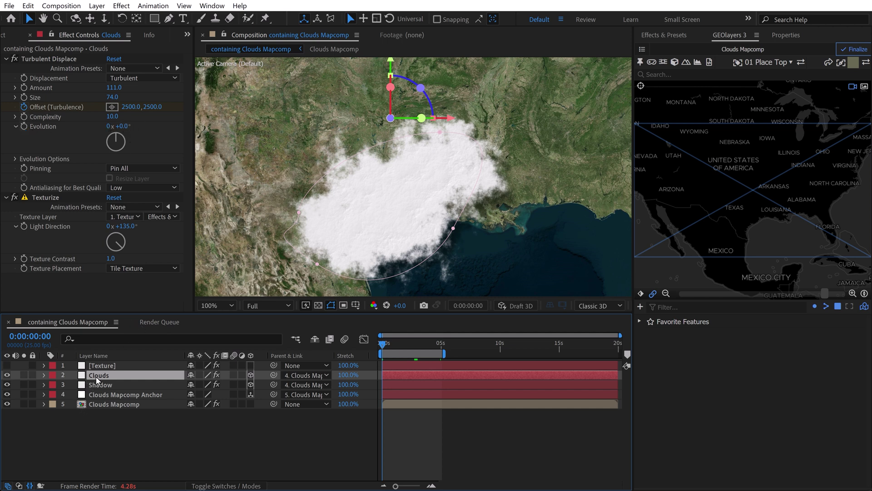
Step: Test Turbulent Displace Evolution, set preview resolution to Third, then reset Evolution to 0
{"action": "left_click_drag", "start_coordinate": [134, 126], "coordinate": [167, 127]}
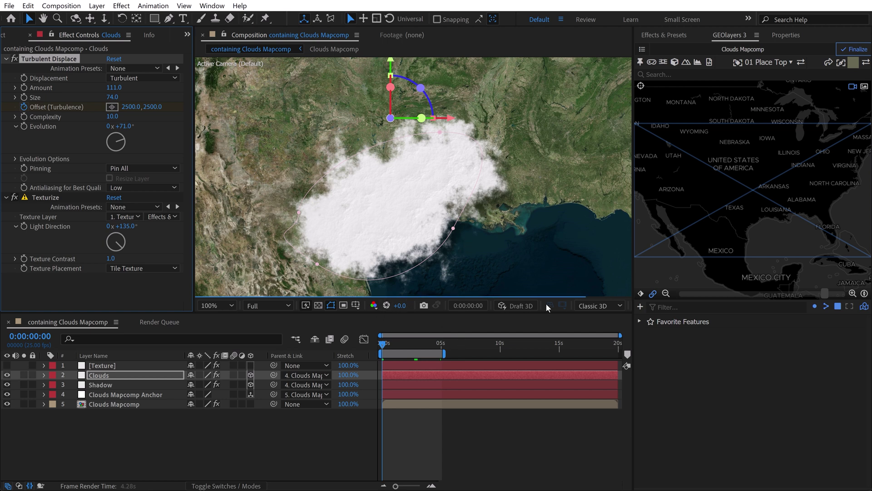
{"action": "left_click", "coordinate": [282, 306]}
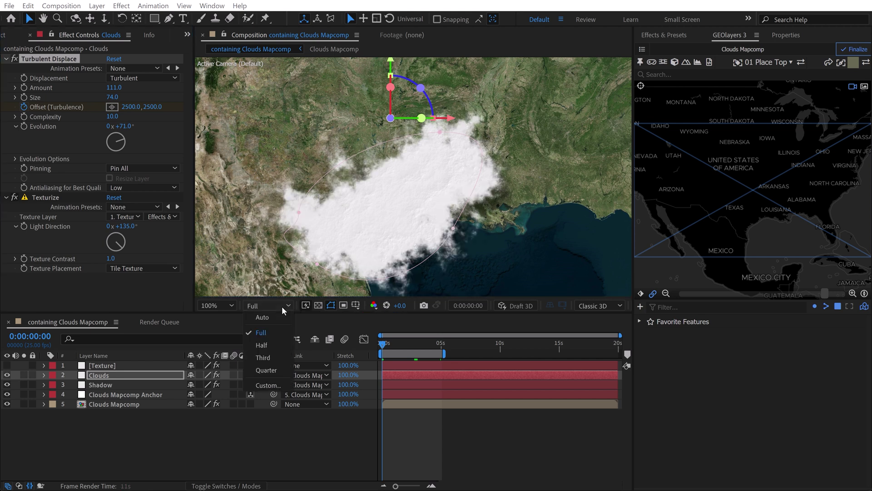
{"action": "left_click", "coordinate": [276, 358]}
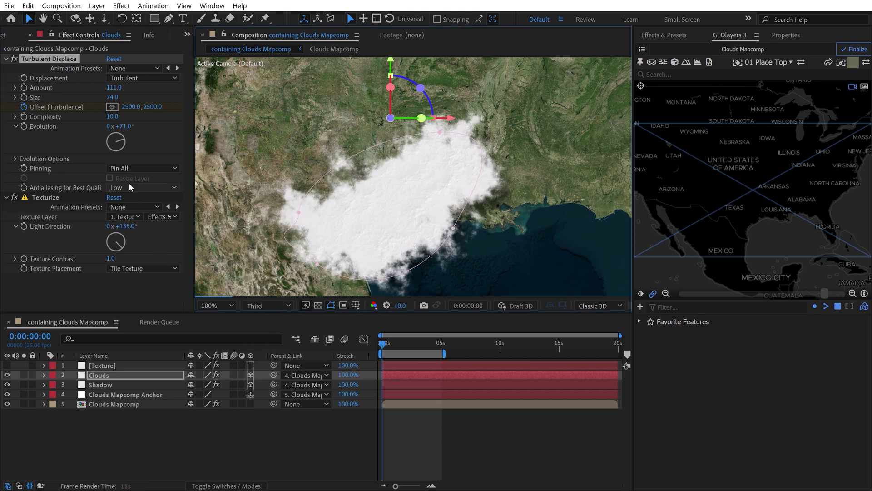
{"action": "left_click", "coordinate": [124, 126]}
{"action": "type", "text": "0"}
{"action": "key", "text": "Return"}
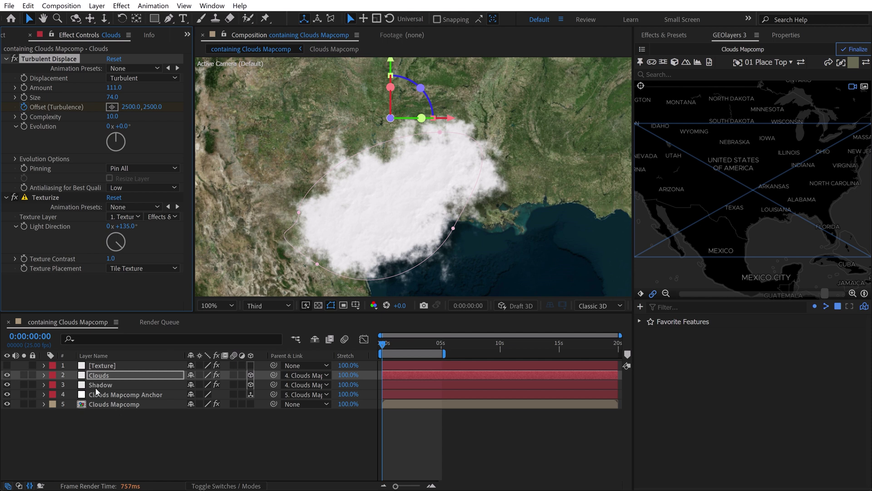
Step: Add Evolution expressions: time*2 on Texture's Fractal Noise and time*15 on Clouds' Turbulent Displace
{"action": "left_click", "coordinate": [97, 366]}
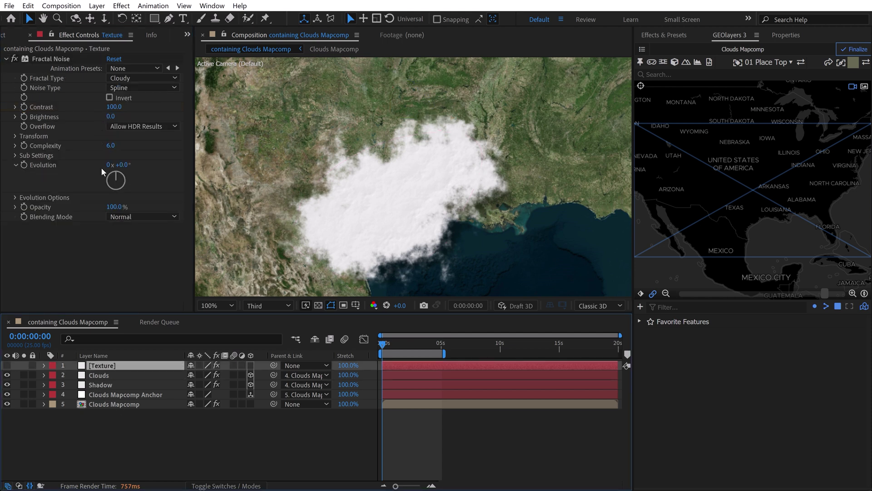
{"action": "left_click_drag", "start_coordinate": [126, 169], "coordinate": [404, 235]}
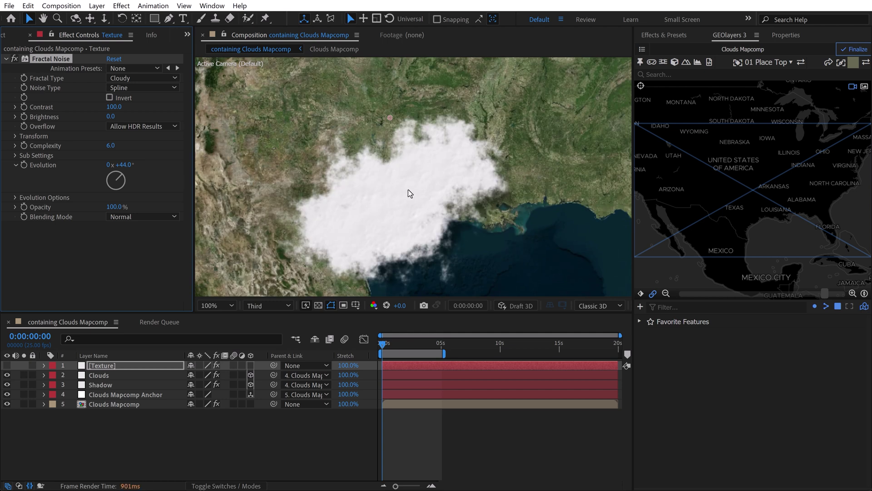
{"action": "key", "text": "ctrl+z"}
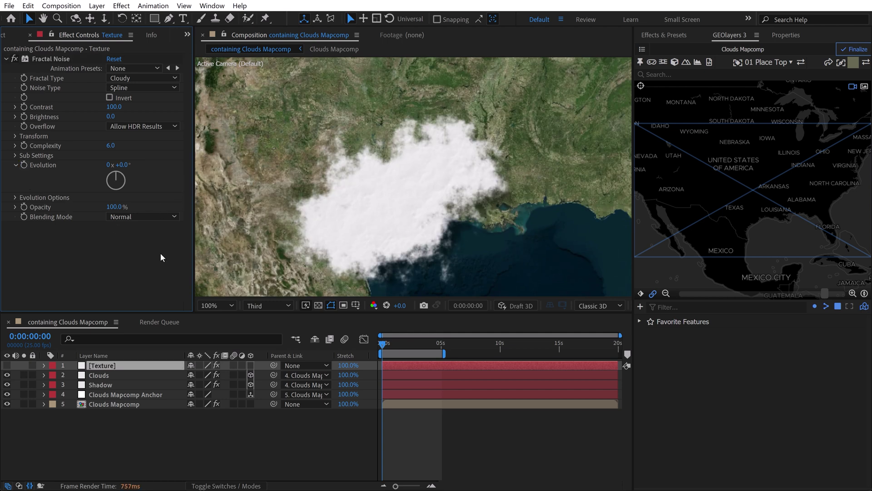
{"action": "key", "text": "alt+shift+equal"}
{"action": "type", "text": "time"}
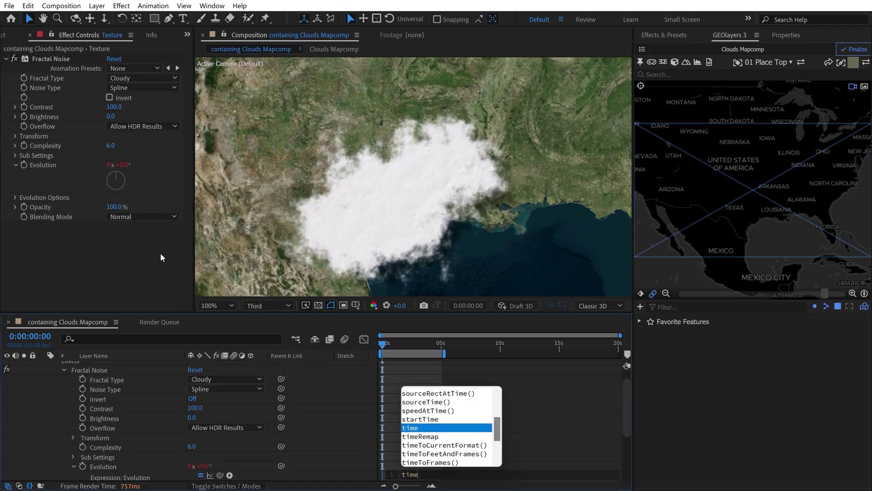
{"action": "type", "text": "*2"}
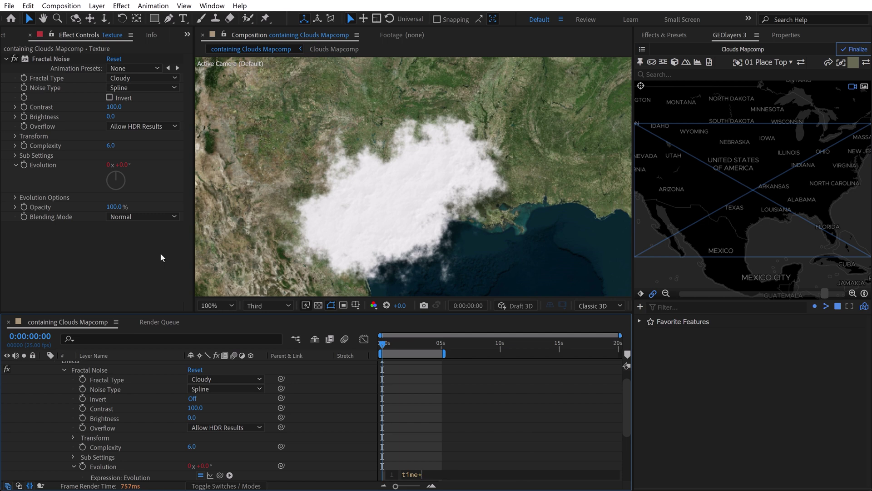
{"action": "key", "text": "KP_Enter"}
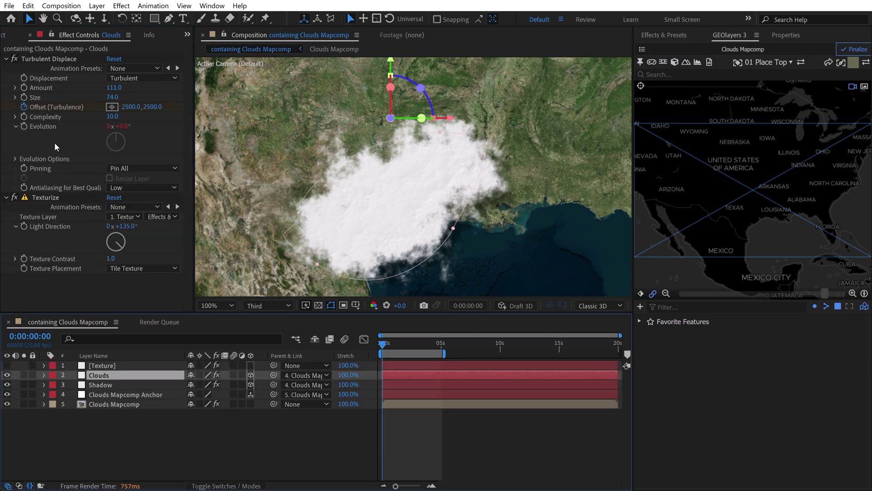
{"action": "key", "text": "alt+shift+equal"}
{"action": "type", "text": "time"}
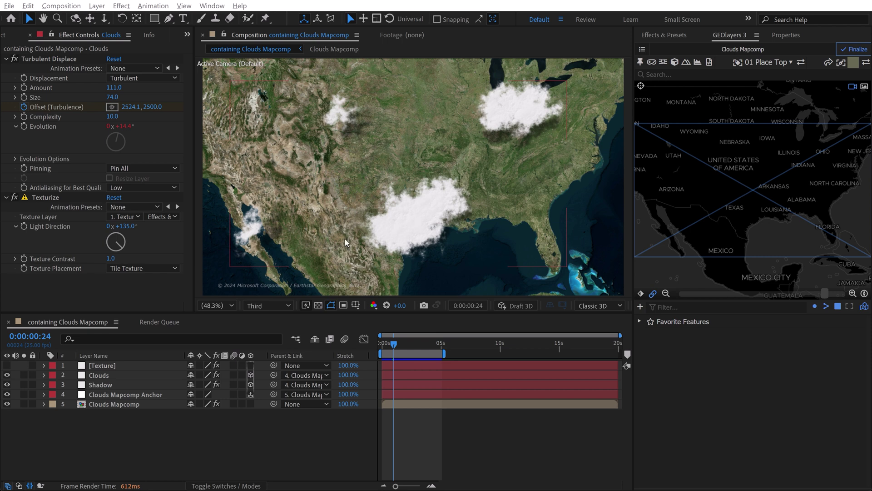
Step: Draw a closed curved Pen mask (Mask 5) on the Clouds layer over the cloud centre
{"action": "left_click", "coordinate": [103, 375]}
{"action": "key", "text": "g"}
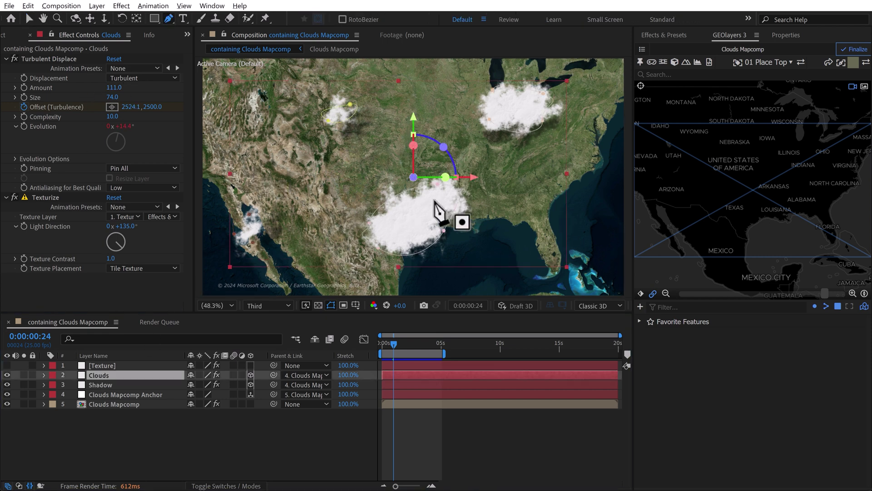
{"action": "key", "text": "period"}
{"action": "key", "text": "period"}
{"action": "key", "text": "space"}
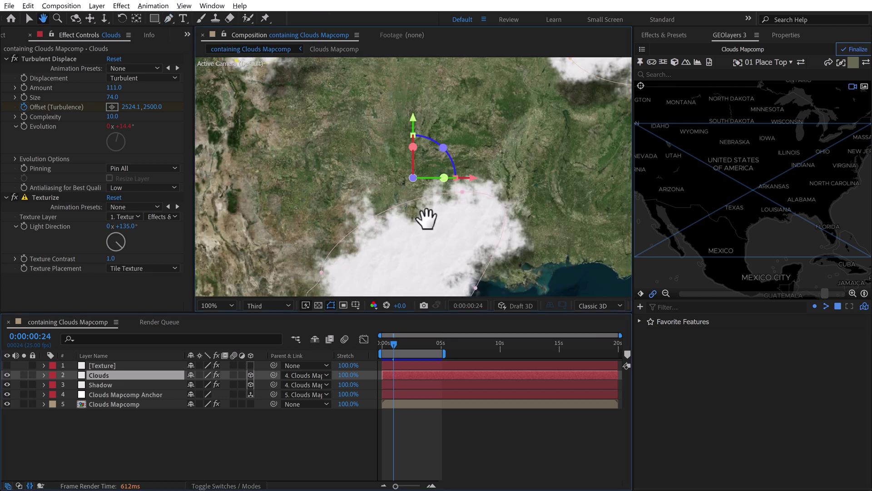
{"action": "left_click_drag", "start_coordinate": [427, 219], "coordinate": [415, 148]}
{"action": "left_click_drag", "start_coordinate": [387, 179], "coordinate": [380, 192]}
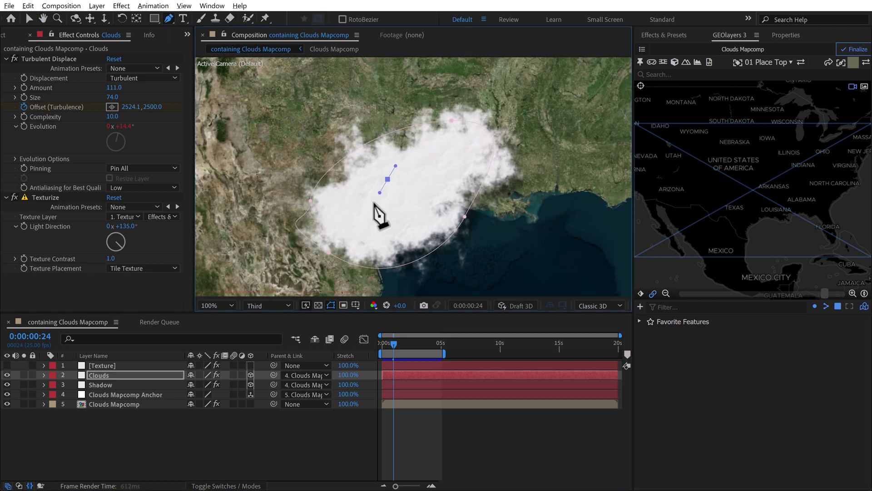
{"action": "left_click", "coordinate": [368, 212]}
{"action": "left_click_drag", "start_coordinate": [394, 229], "coordinate": [401, 218]}
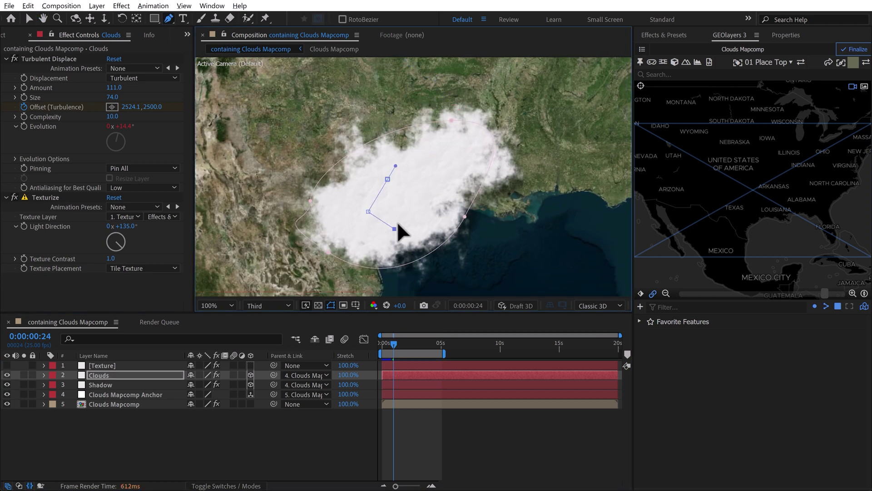
{"action": "left_click", "coordinate": [388, 180]}
Step: Set Mask 5 to Subtract and pick-whip its feather to Mask 1's feather
{"action": "key", "text": "m"}
{"action": "scroll", "coordinate": [110, 401], "scroll_direction": "down", "scroll_amount": 5}
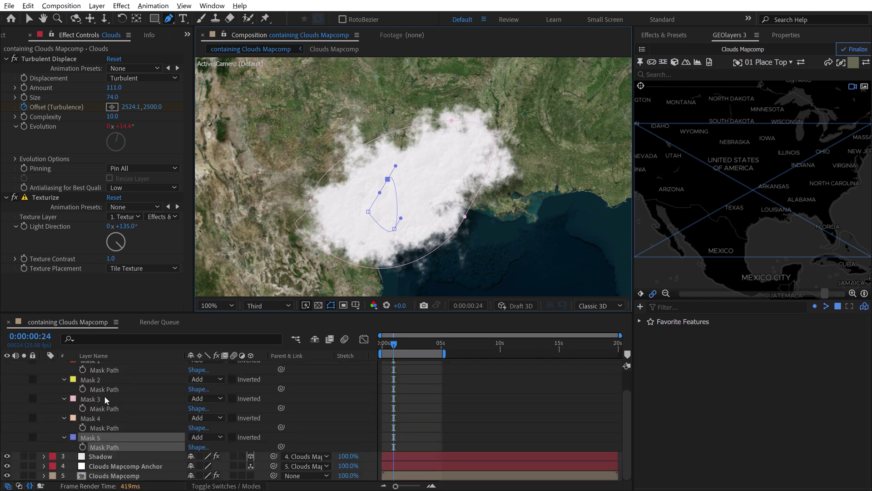
{"action": "scroll", "coordinate": [104, 395], "scroll_direction": "up", "scroll_amount": 5}
{"action": "left_click", "coordinate": [204, 462]}
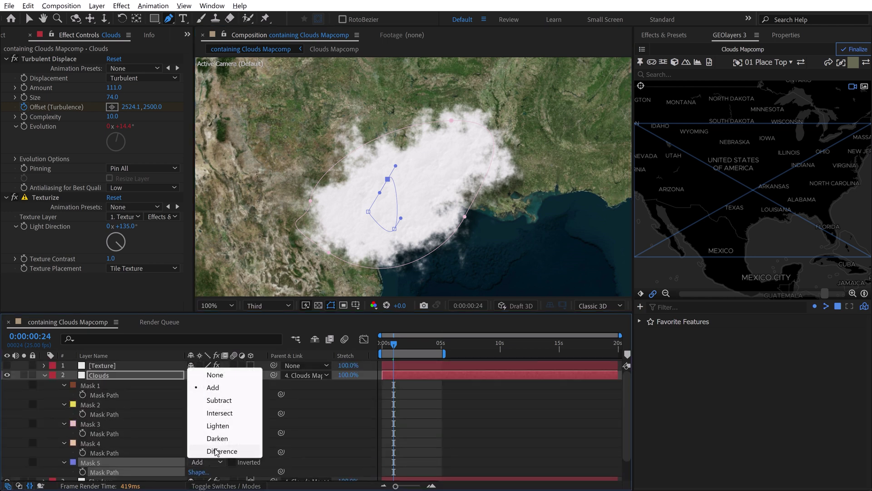
{"action": "left_click", "coordinate": [219, 400]}
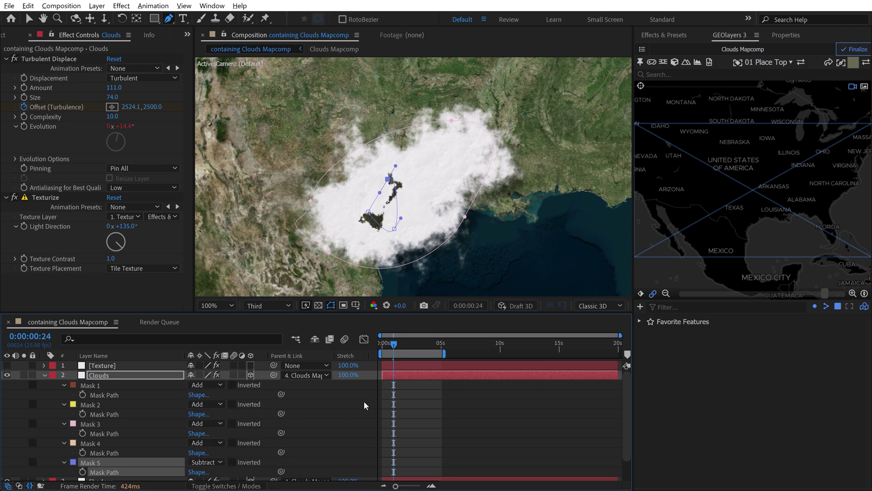
{"action": "key", "text": "f"}
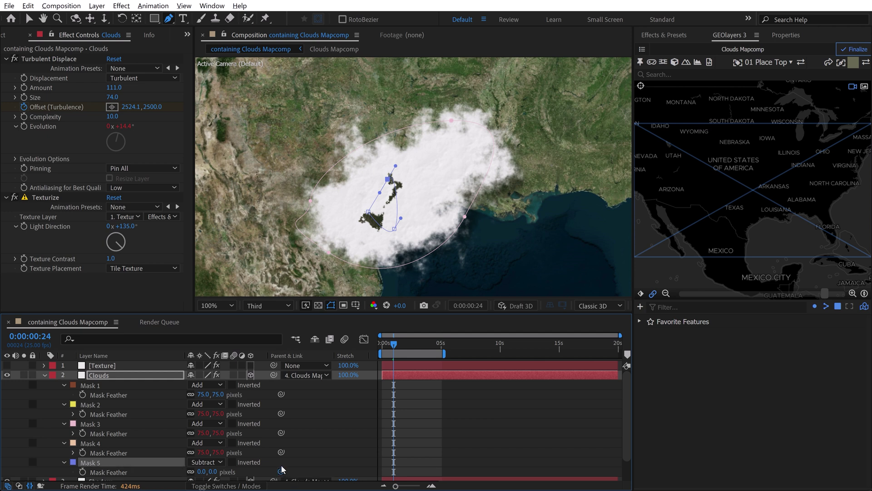
{"action": "left_click_drag", "start_coordinate": [282, 472], "coordinate": [104, 394]}
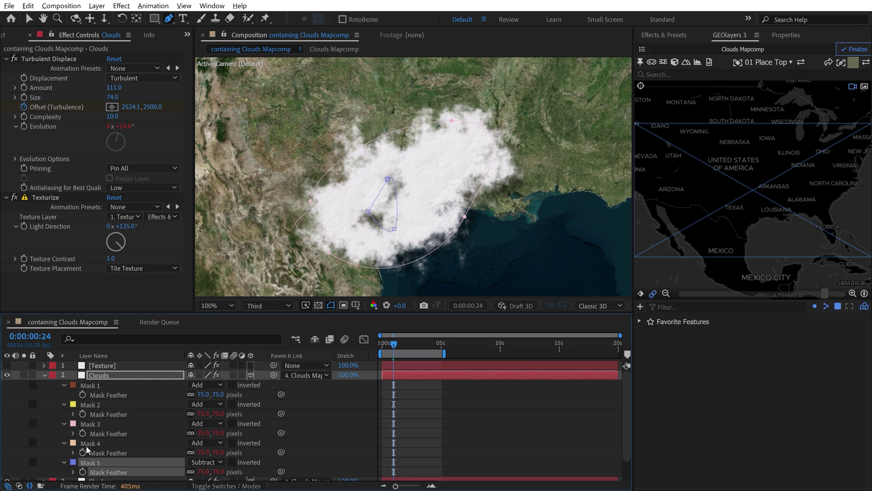
{"action": "scroll", "coordinate": [98, 459], "scroll_direction": "down", "scroll_amount": 2}
Step: Select the Shadow layer to show its Turbulent Displace and Drop Shadow effects
{"action": "left_click", "coordinate": [41, 414]}
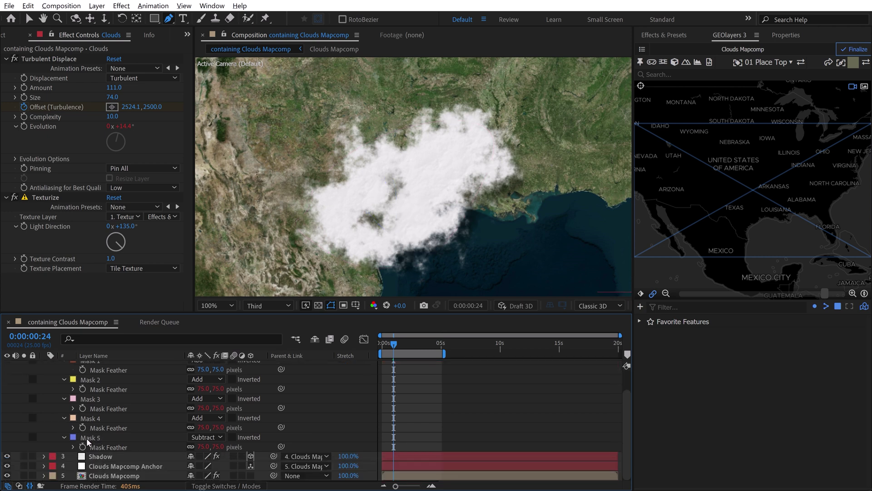
{"action": "left_click", "coordinate": [94, 439]}
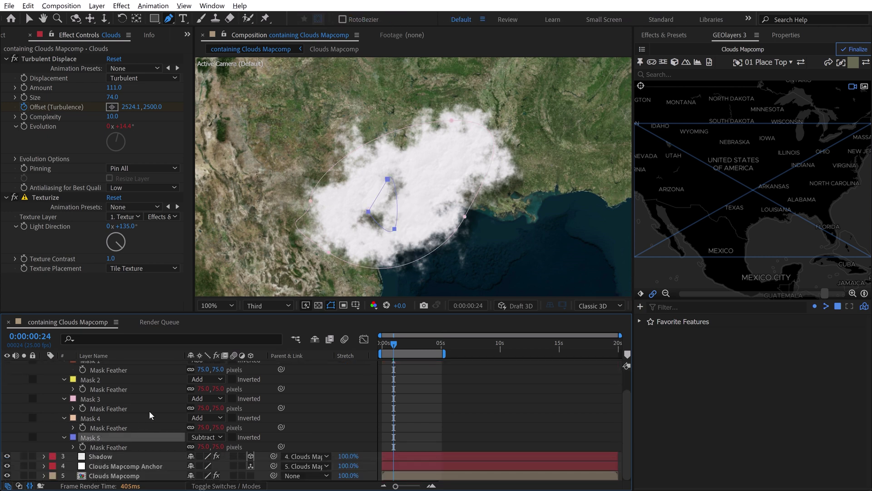
{"action": "left_click", "coordinate": [105, 454]}
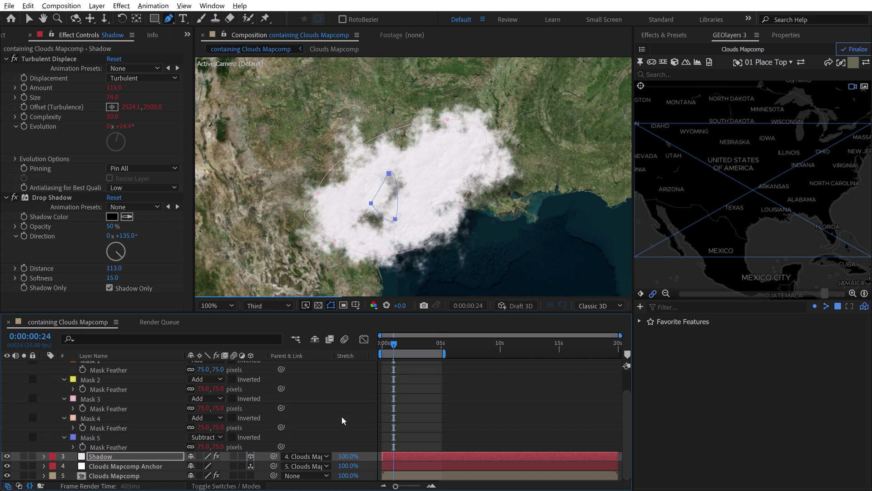